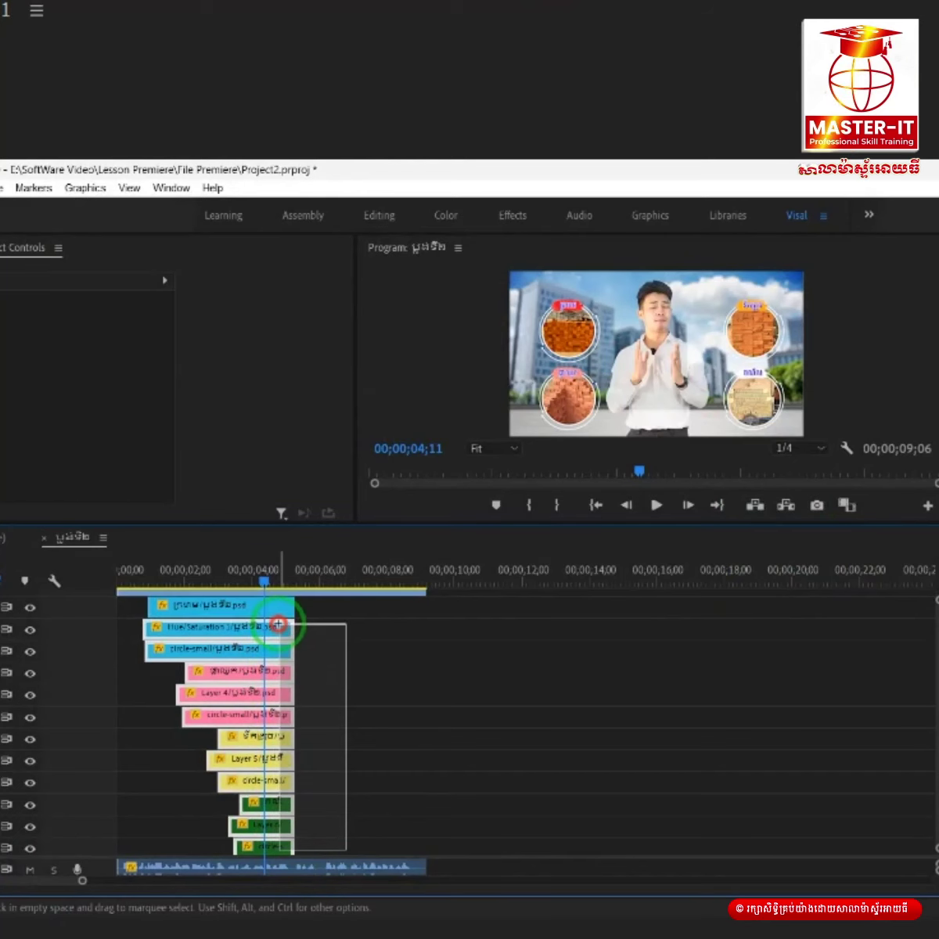
# Step: Select all the stacked layer clips and extend their right edges so they end later
pyautogui.moveTo(277, 649)
pyautogui.mouseDown()
pyautogui.moveTo(278, 614)
pyautogui.moveTo(302, 613)
pyautogui.mouseUp()
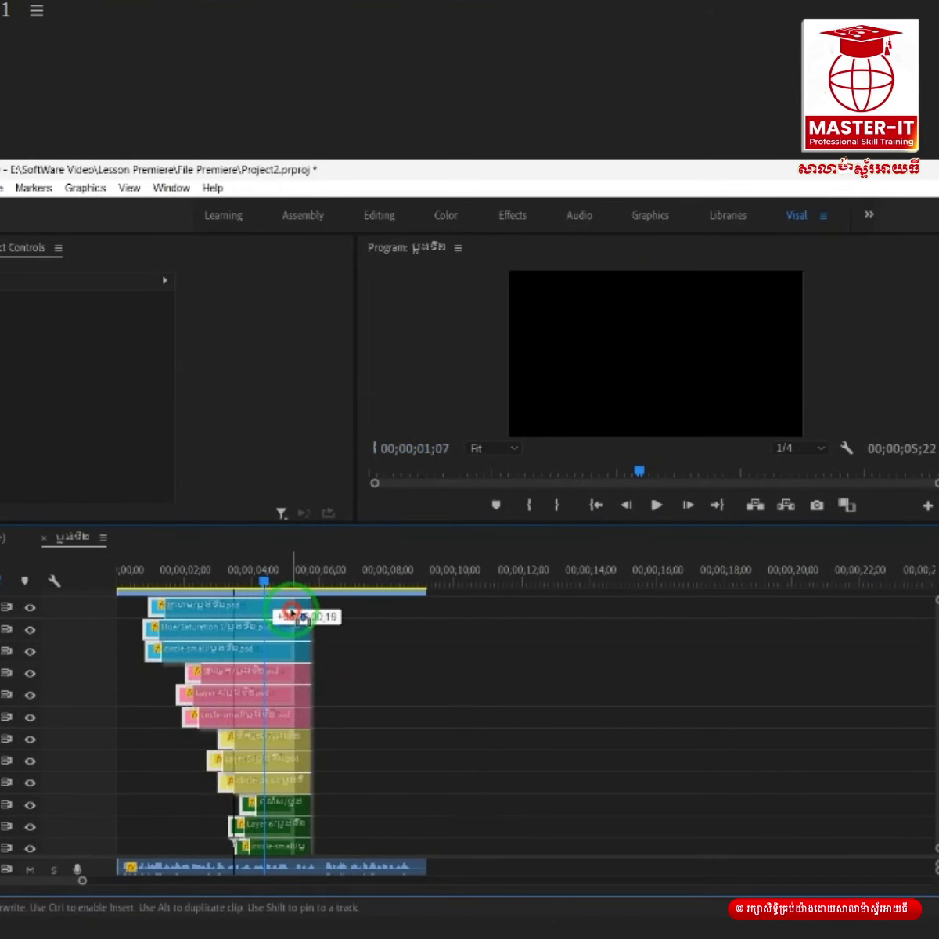
pyautogui.moveTo(320, 713); pyautogui.dragTo(399, 714)
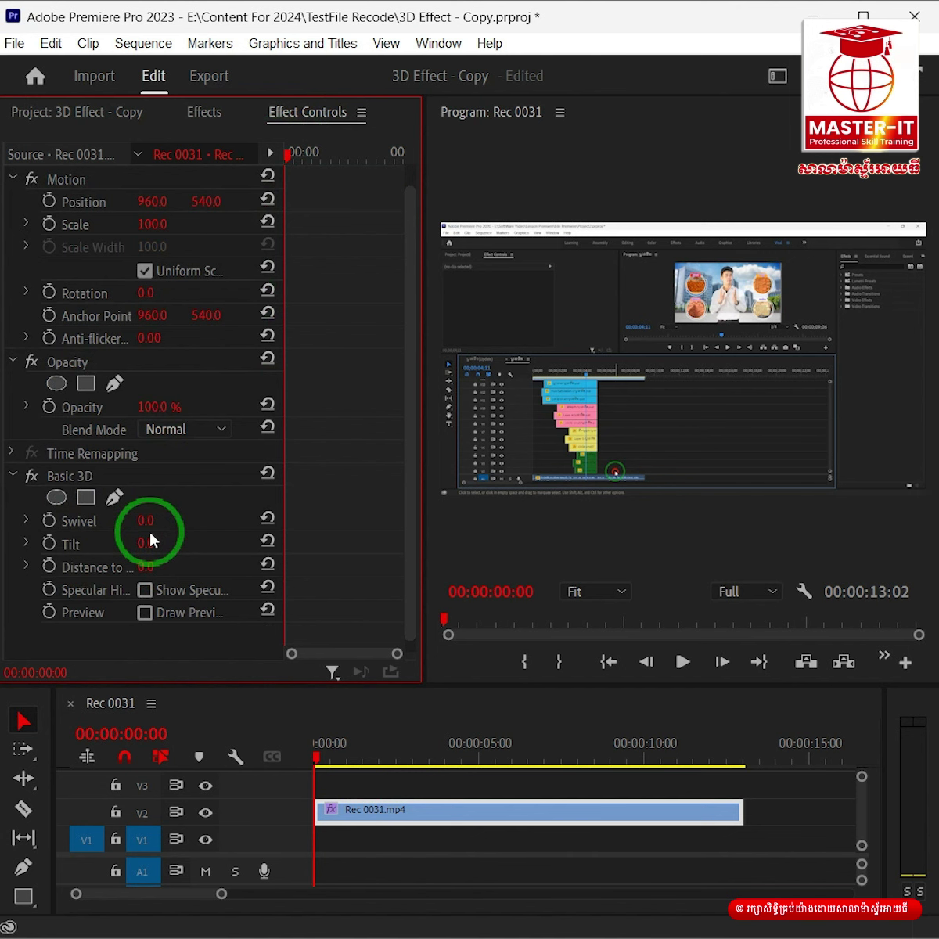
# Step: Scrub through the opening of the Rec 0031 recording and return the playhead to the start
pyautogui.click(309, 771)
pyautogui.click(346, 838)
pyautogui.moveTo(373, 744); pyautogui.dragTo(301, 759)
pyautogui.click(565, 477)
# Step: Play Rec 0031 in the maximized Program Monitor, rewind, select the clip and show Effects
pyautogui.press('`')
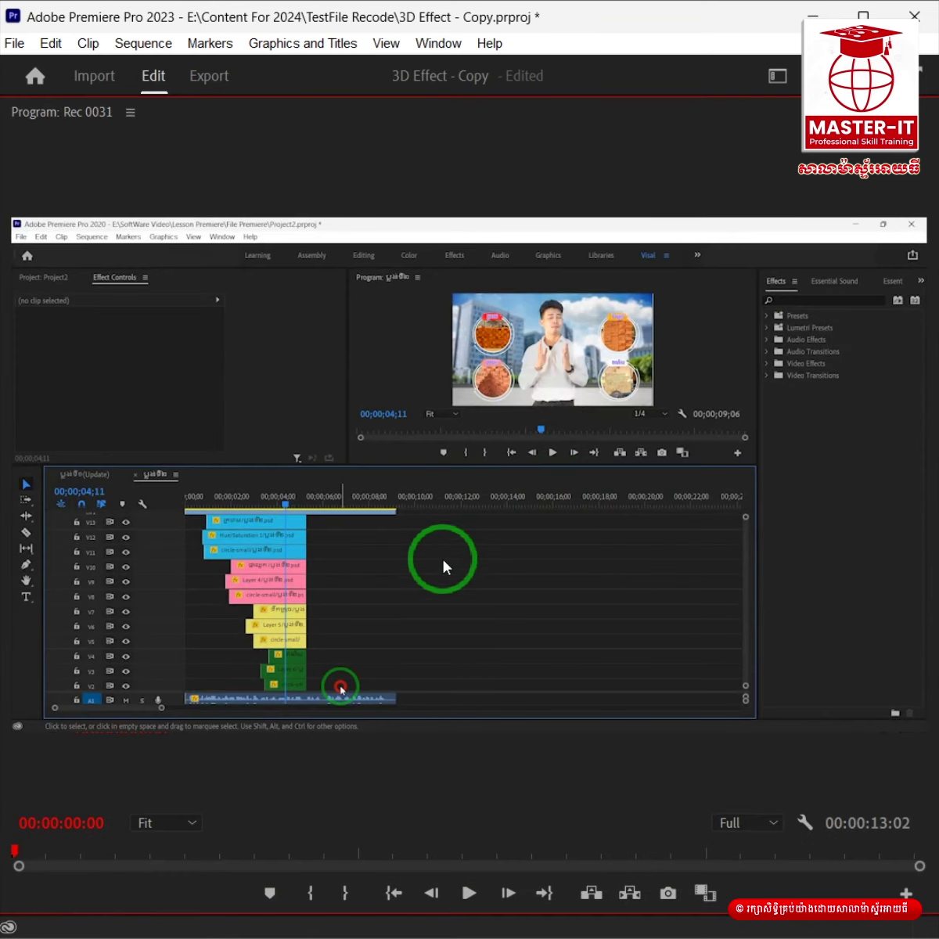
pyautogui.press('space')
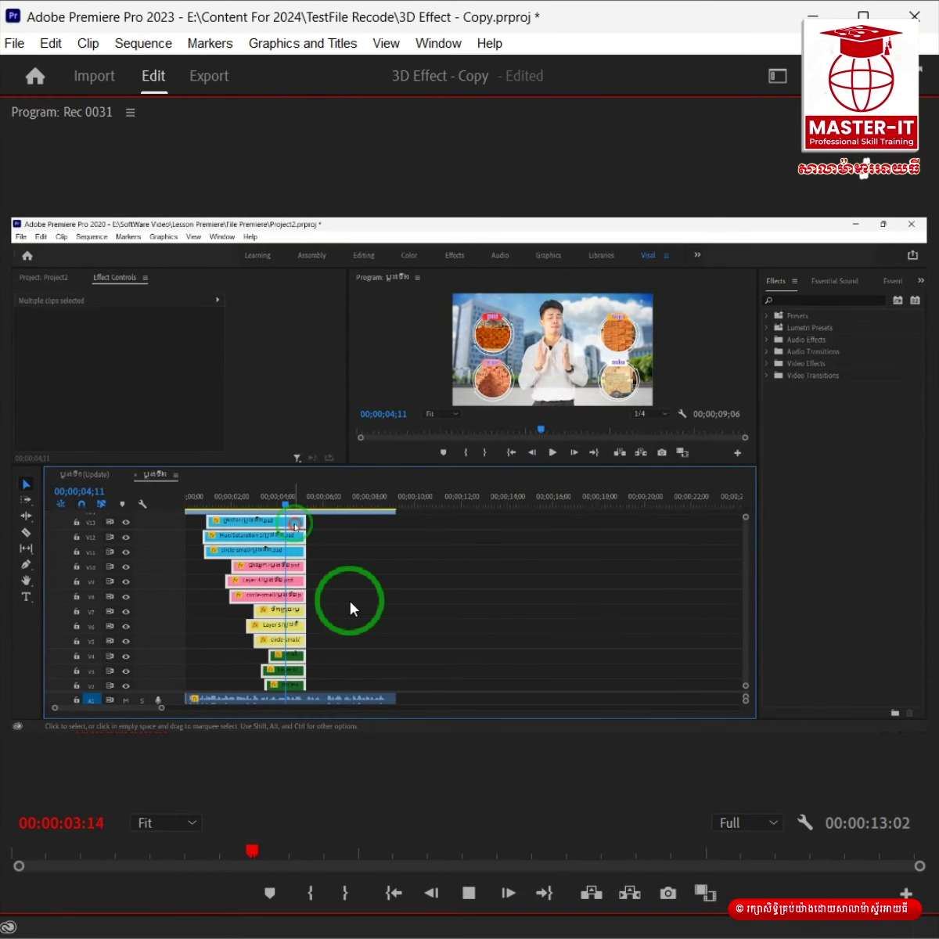
pyautogui.press('space')
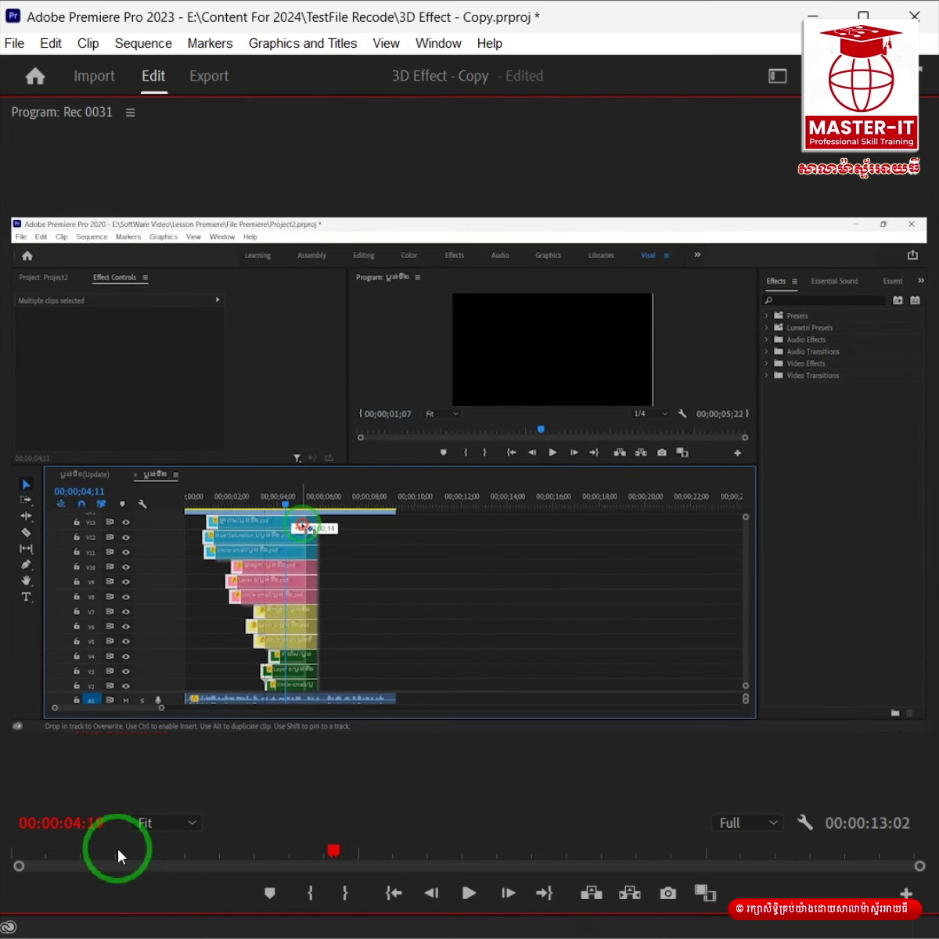
pyautogui.press('`')
pyautogui.press('Home')
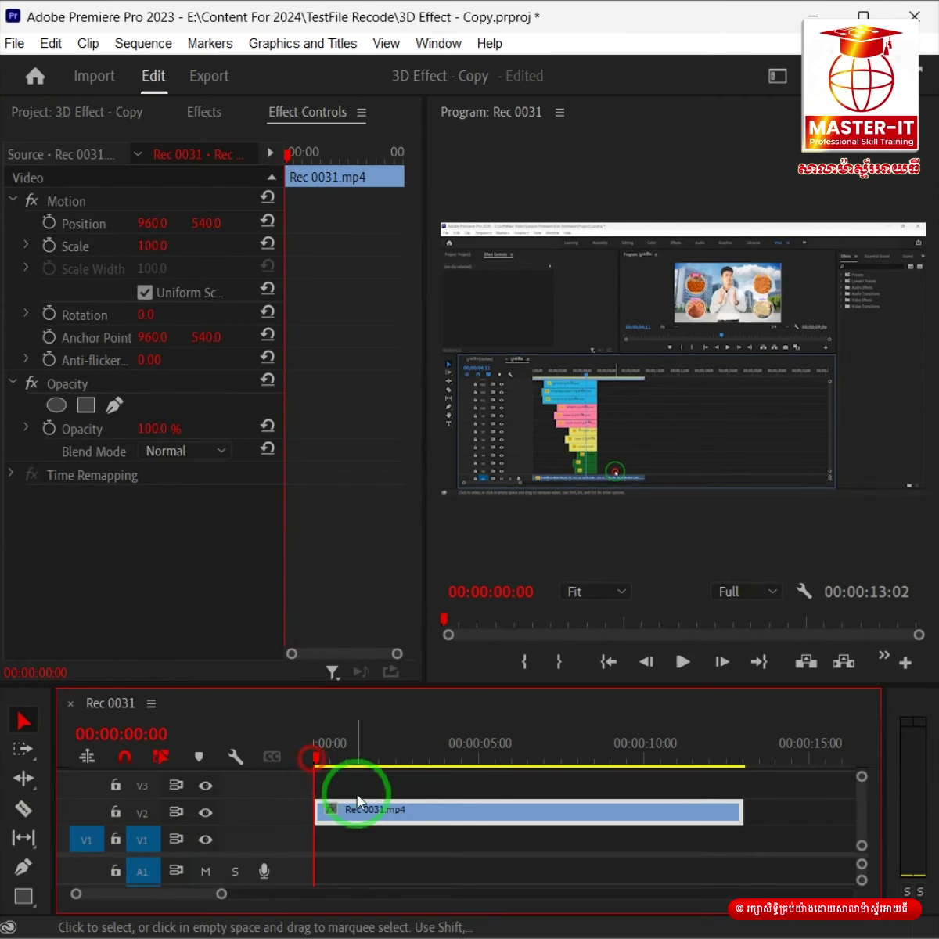
pyautogui.click(369, 807)
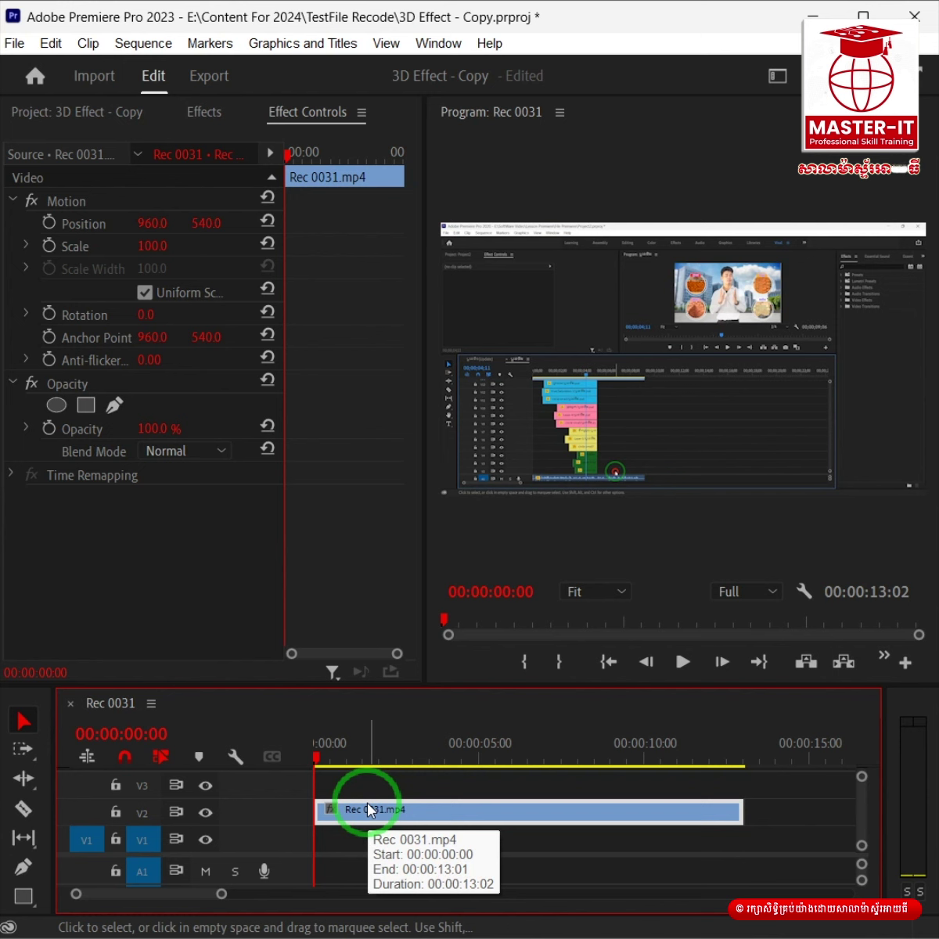
pyautogui.click(218, 123)
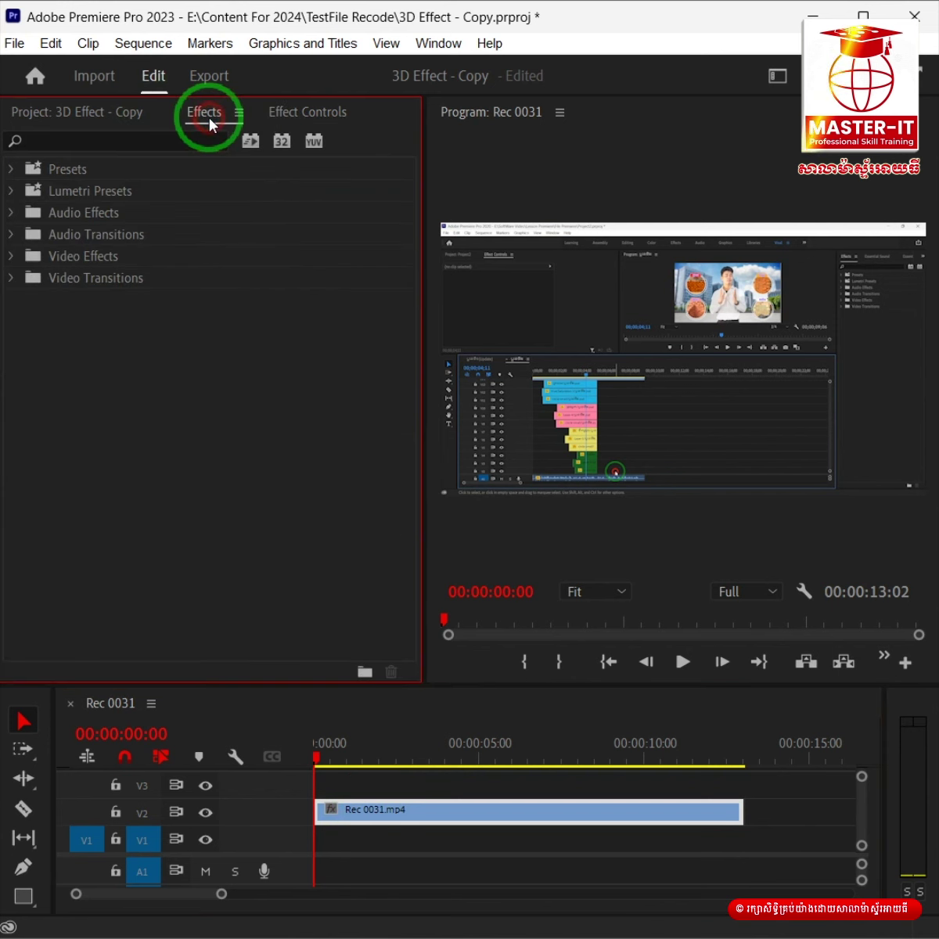
# Step: Search for Basic 3D, drop it onto Rec 0031 on V2, and view its effect settings
pyautogui.click(121, 141)
pyautogui.write('bai')
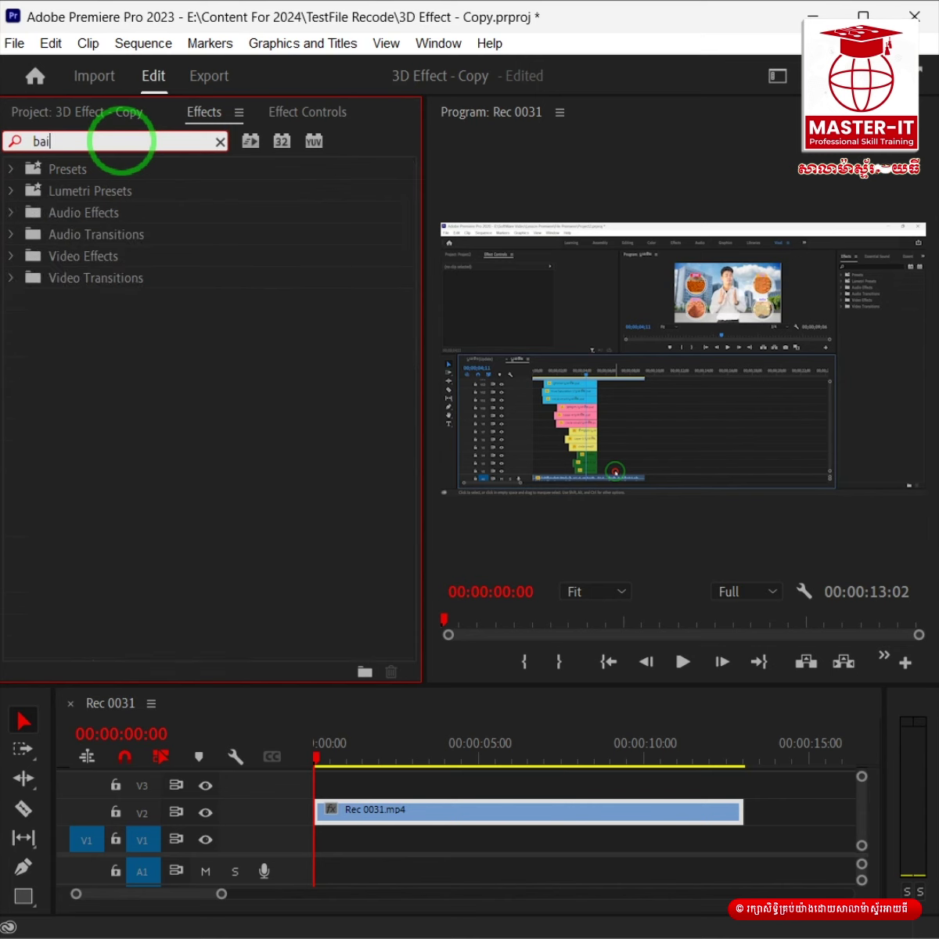
pyautogui.press('BackSpace')
pyautogui.write('si')
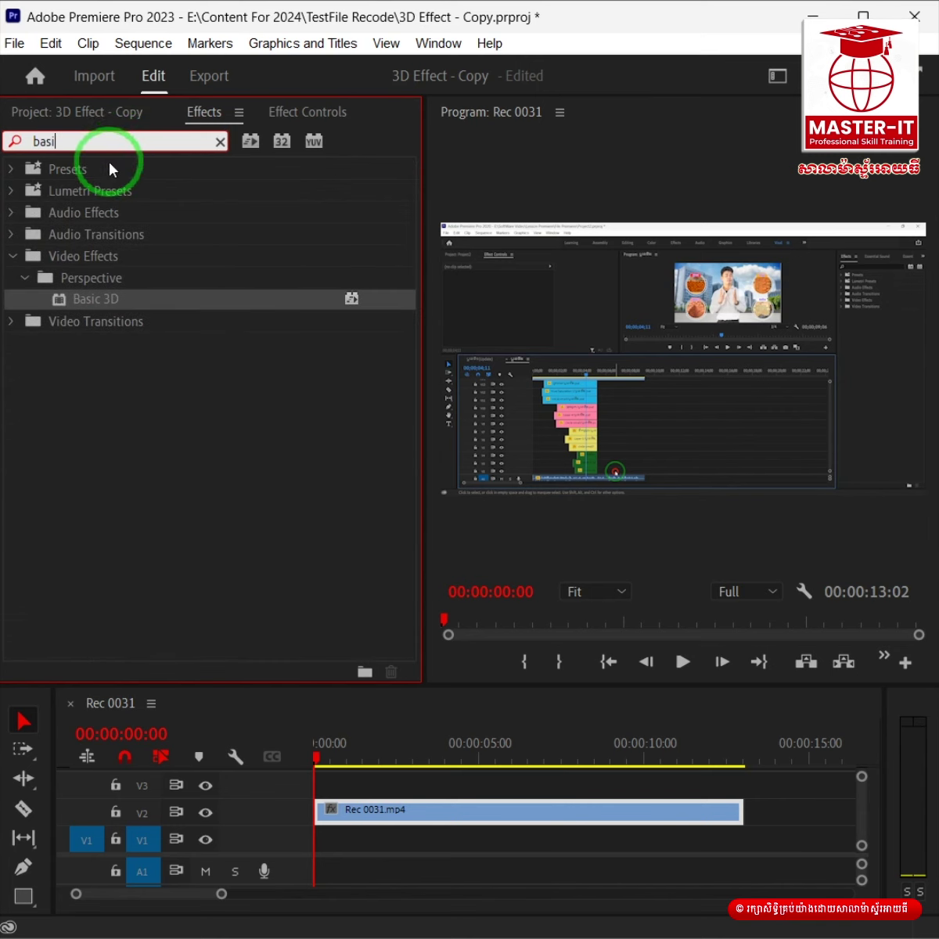
pyautogui.moveTo(130, 299); pyautogui.dragTo(379, 802)
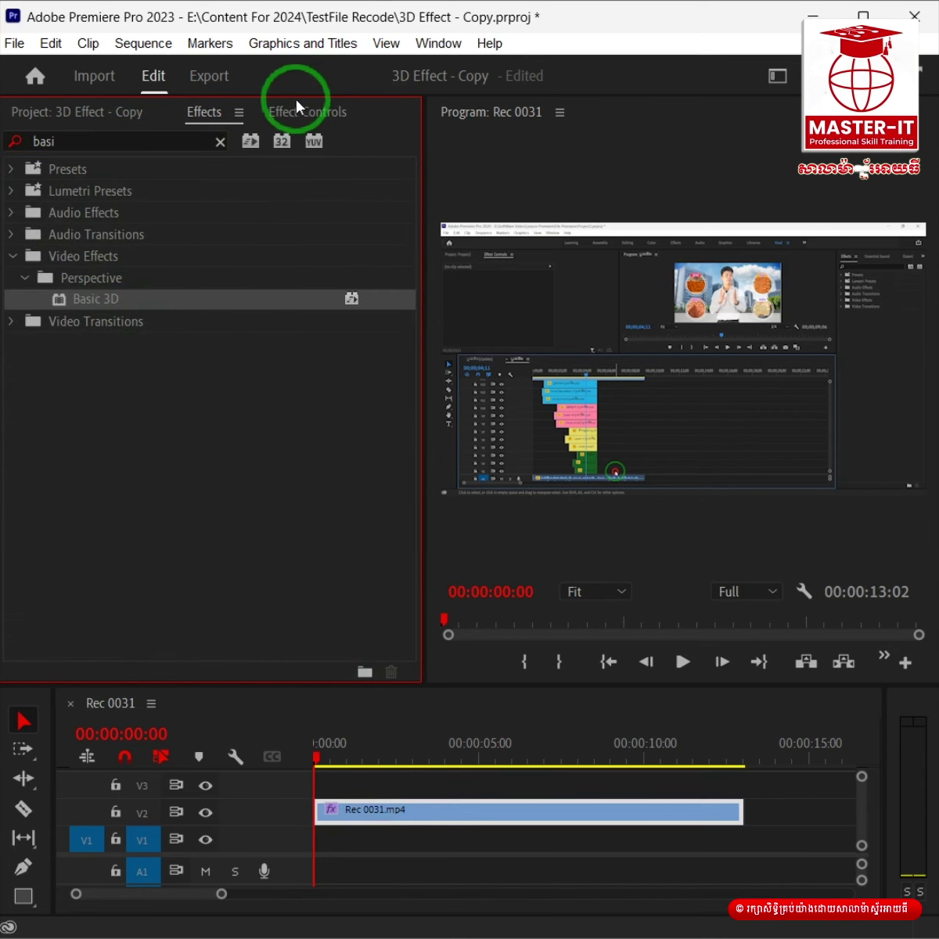
pyautogui.click(294, 114)
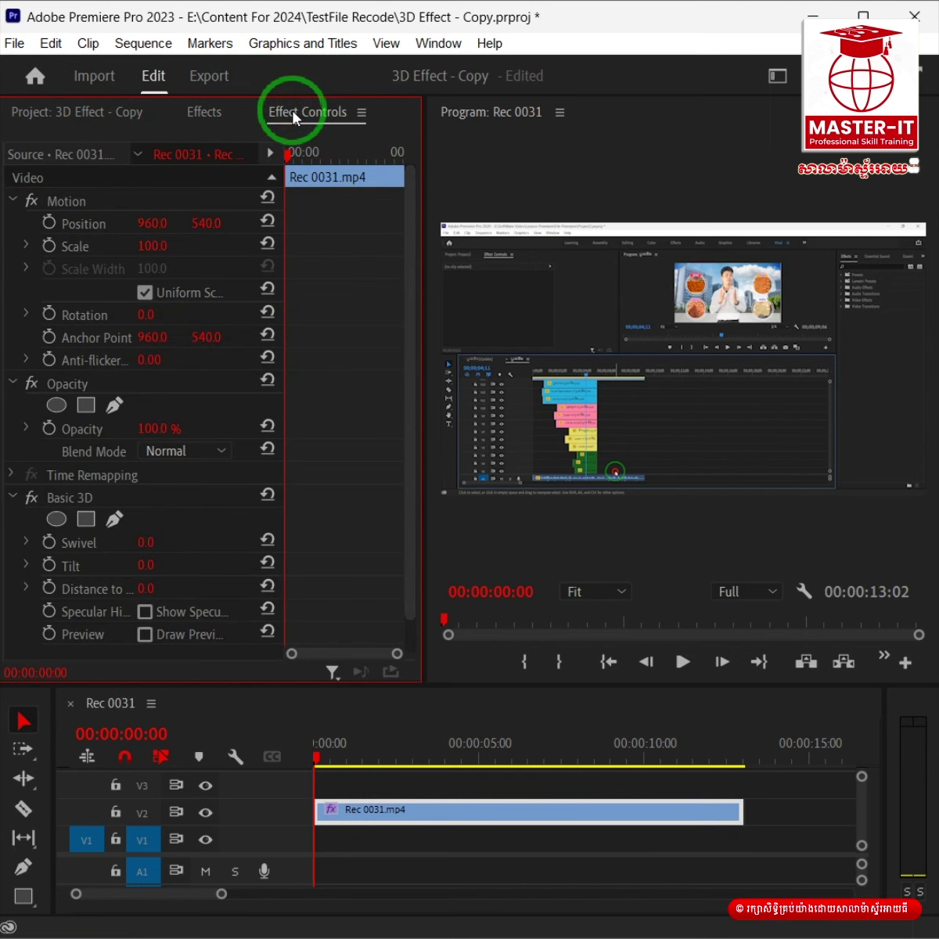
pyautogui.scroll(-1, 142, 532)
pyautogui.click(66, 467)
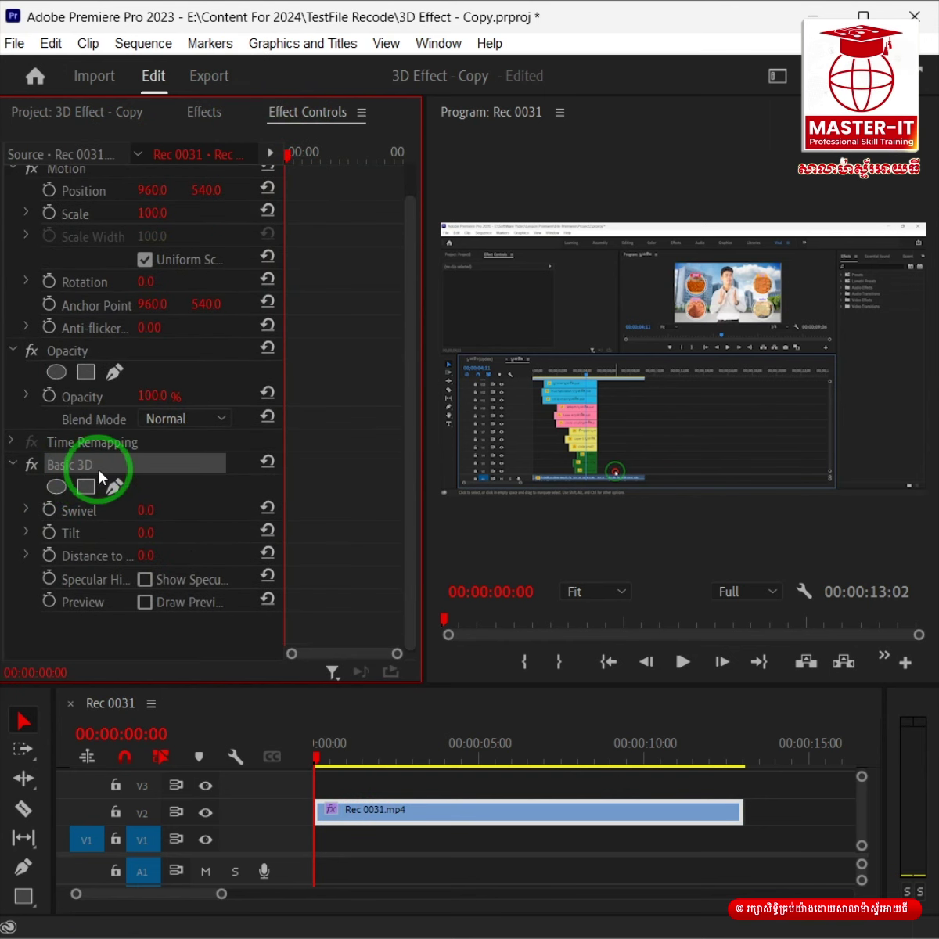
pyautogui.click(88, 513)
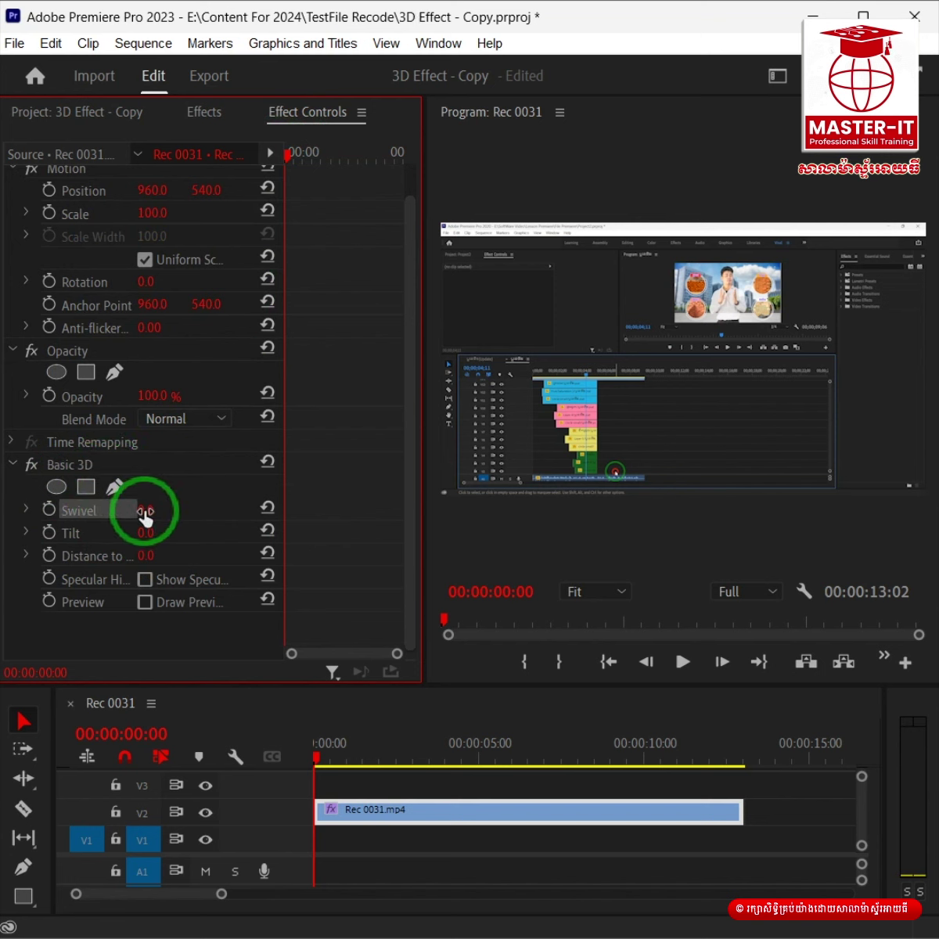
pyautogui.moveTo(145, 512)
pyautogui.mouseDown()
pyautogui.moveTo(133, 513)
pyautogui.moveTo(162, 516)
pyautogui.mouseUp()
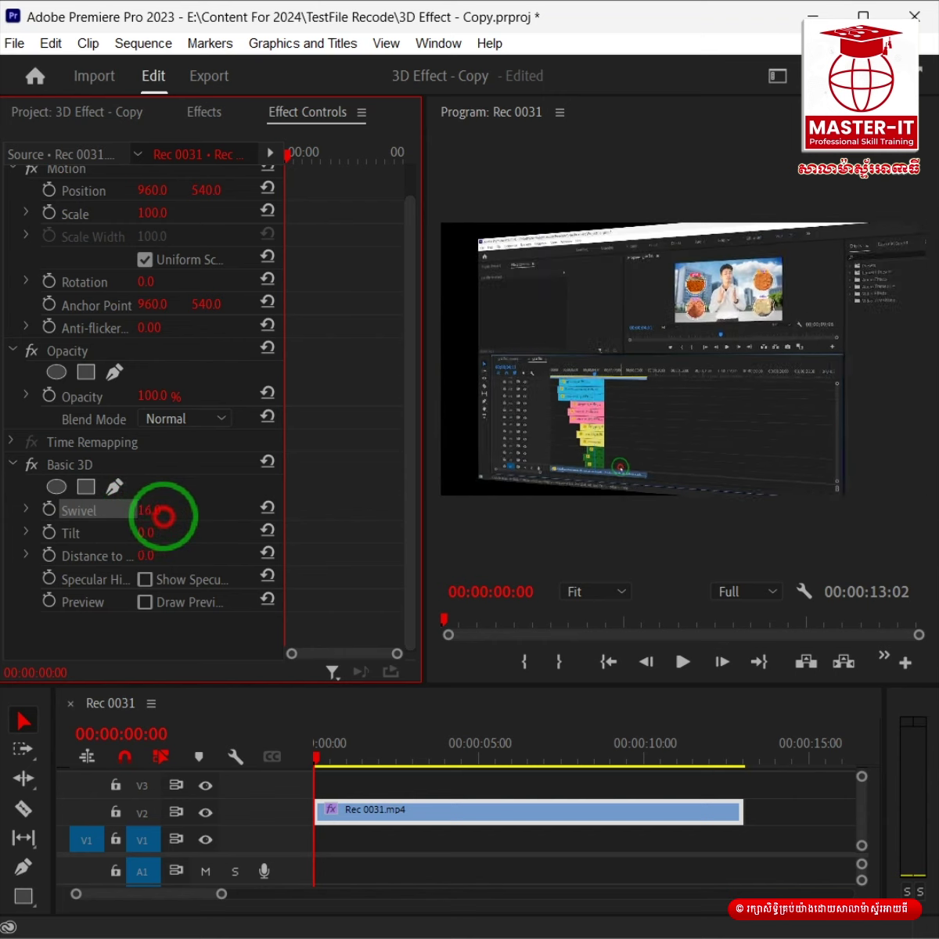
pyautogui.moveTo(163, 516)
pyautogui.mouseDown()
pyautogui.moveTo(94, 526)
pyautogui.moveTo(182, 541)
pyautogui.moveTo(147, 541)
pyautogui.mouseUp()
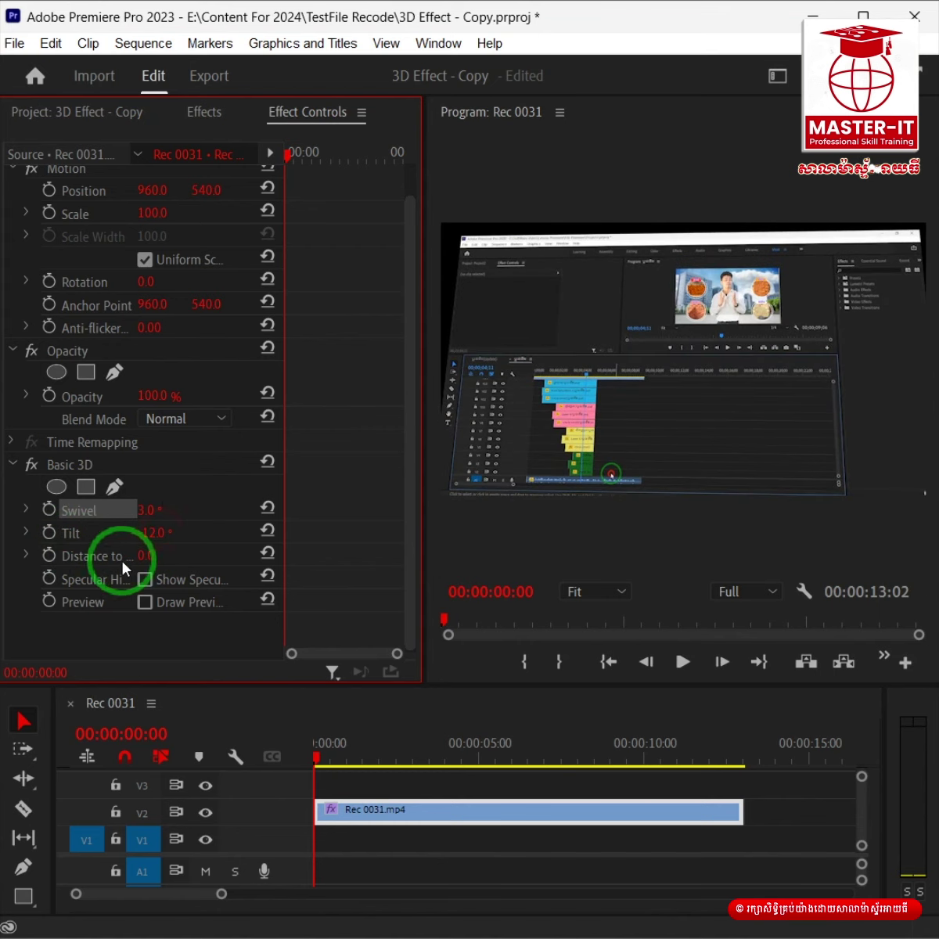
pyautogui.moveTo(142, 555); pyautogui.dragTo(138, 558)
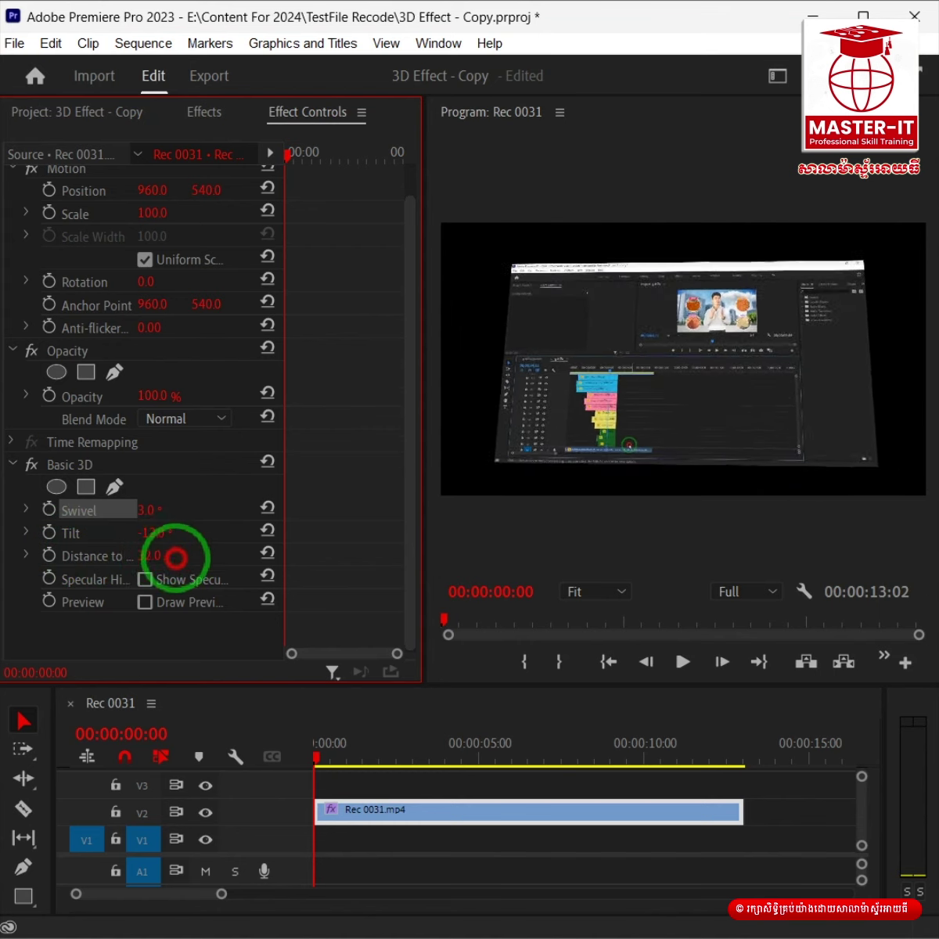
pyautogui.moveTo(138, 557)
pyautogui.mouseDown()
pyautogui.moveTo(122, 579)
pyautogui.moveTo(160, 575)
pyautogui.mouseUp()
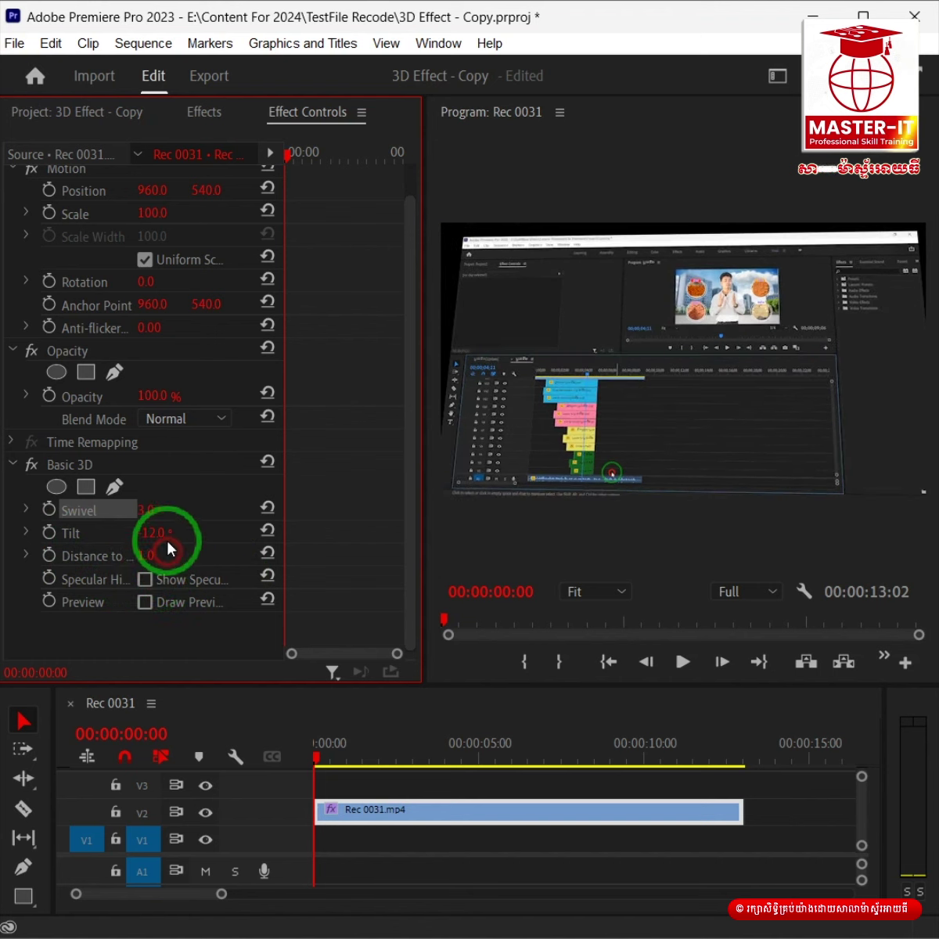
pyautogui.click(269, 553)
pyautogui.click(268, 531)
pyautogui.click(268, 508)
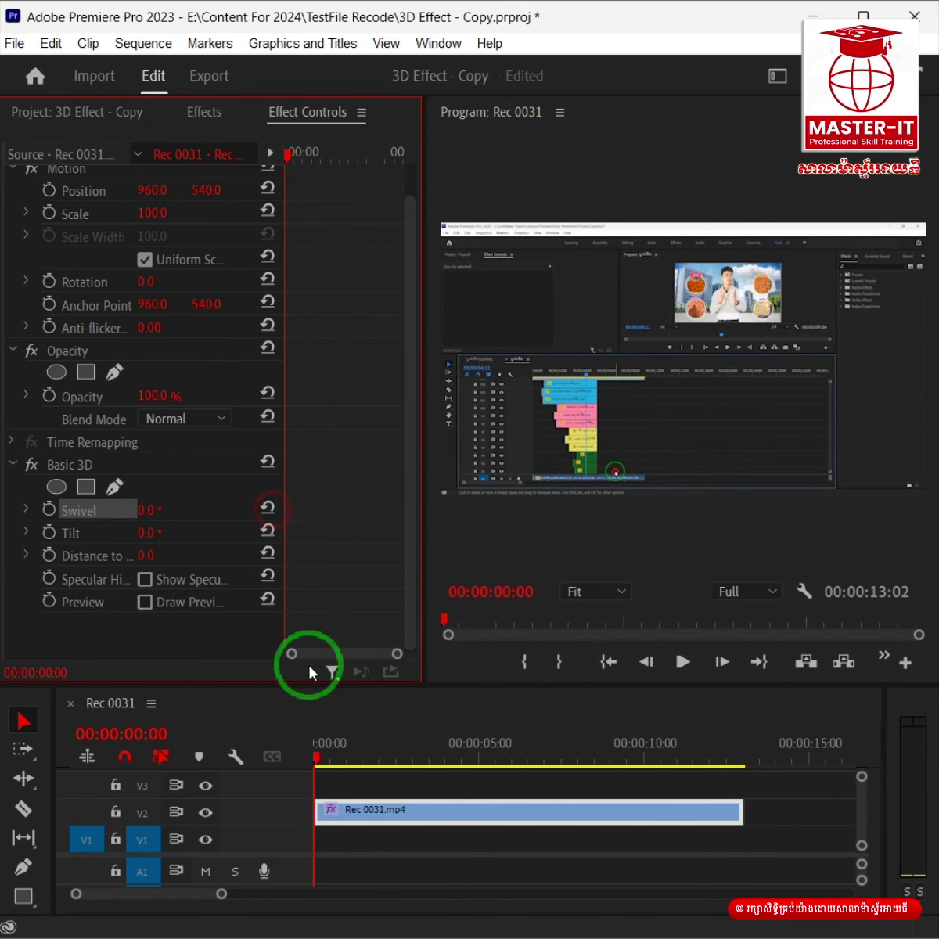
# Step: In Basic 3D, try Show Specular and set Swivel to 22° and Tilt to 1°
pyautogui.click(146, 580)
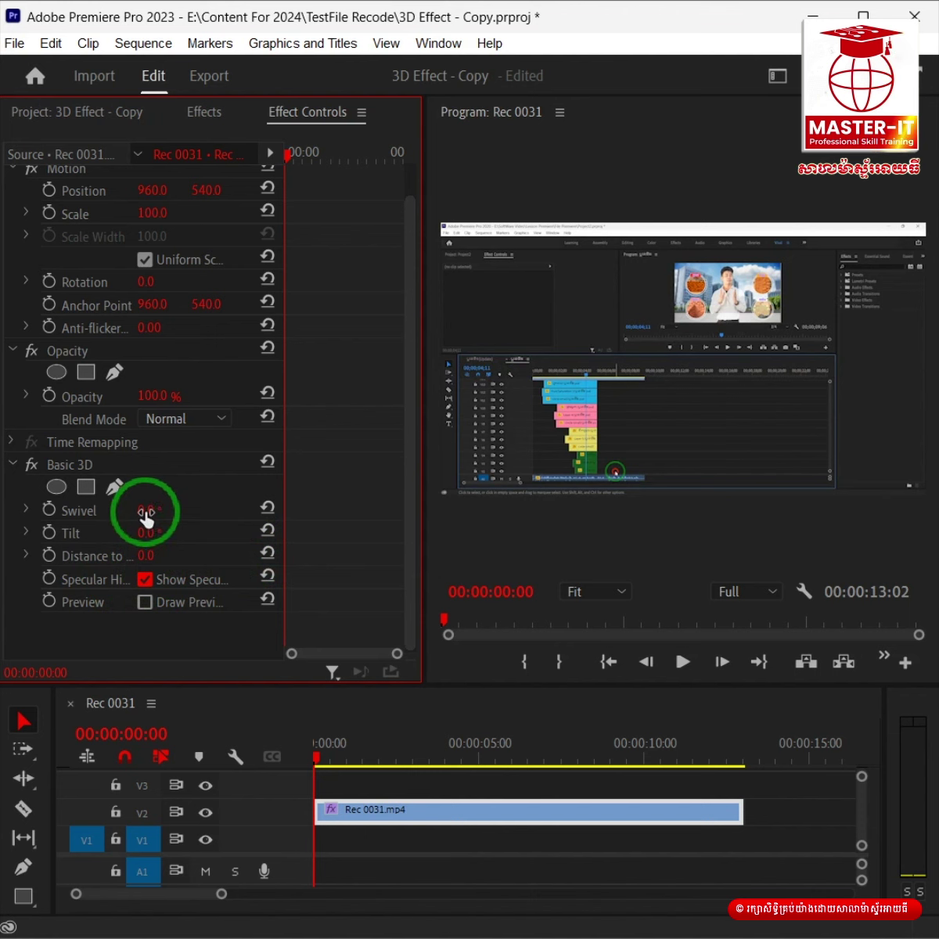
pyautogui.moveTo(141, 517); pyautogui.dragTo(141, 518)
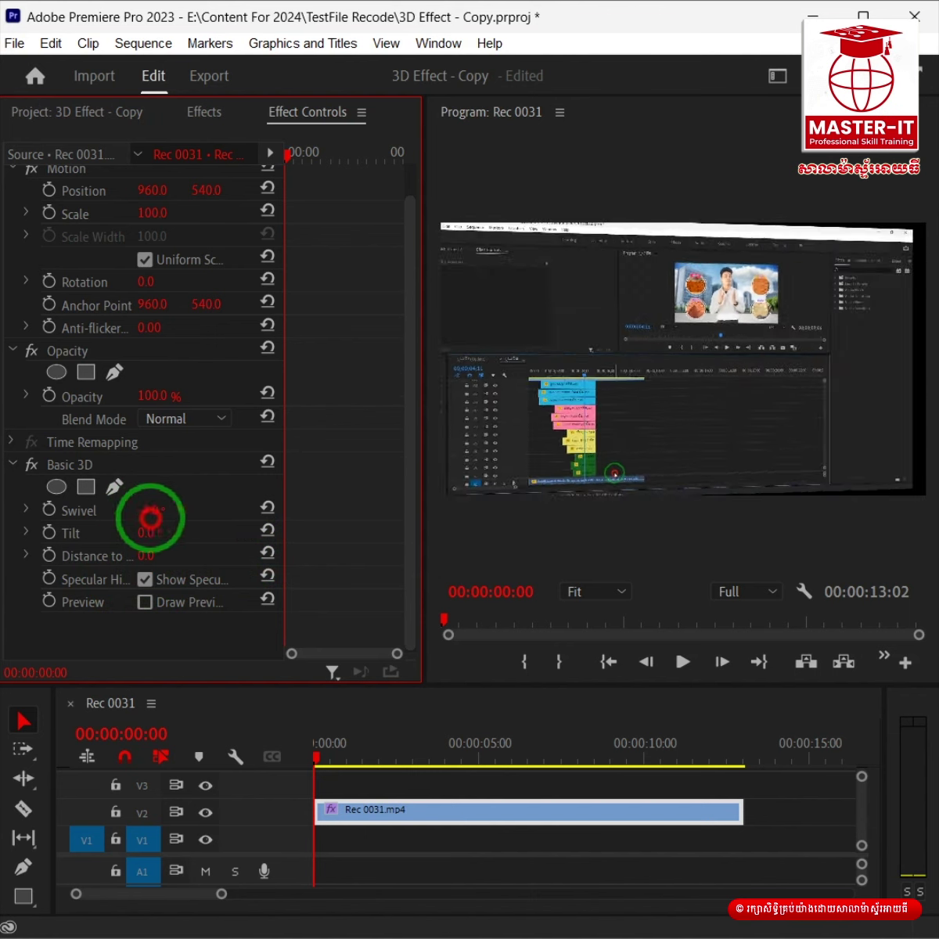
pyautogui.moveTo(142, 517); pyautogui.dragTo(163, 503)
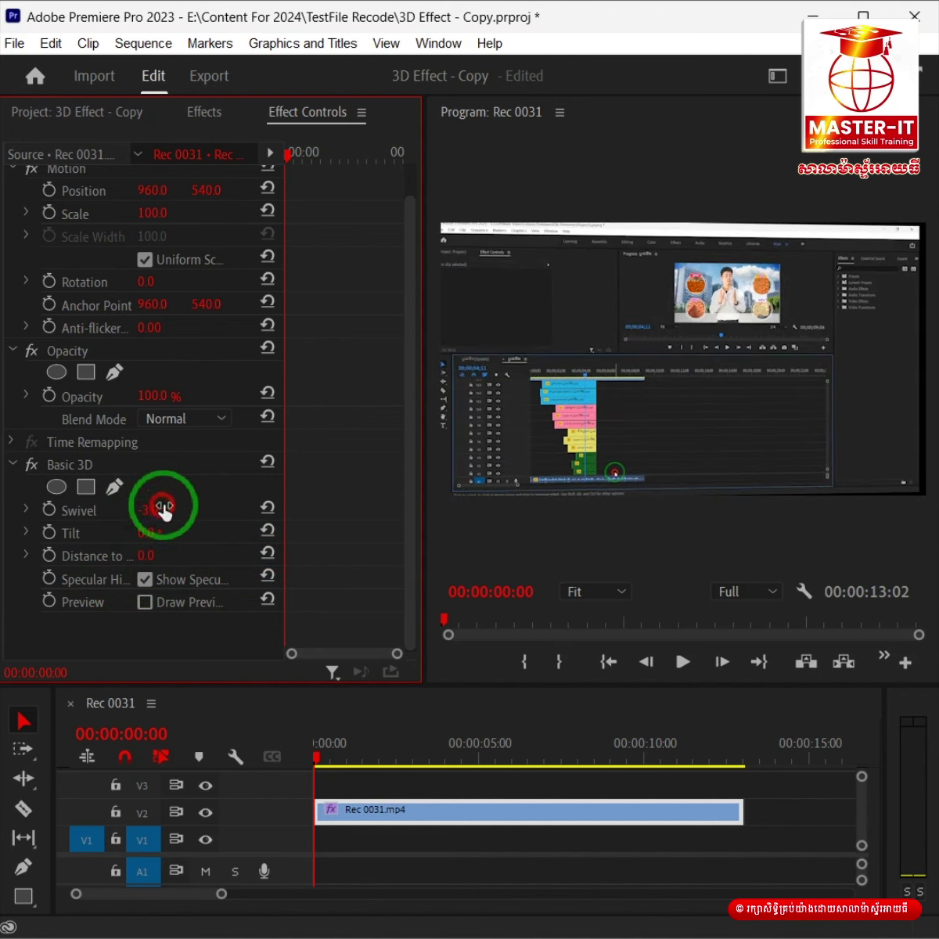
pyautogui.click(267, 506)
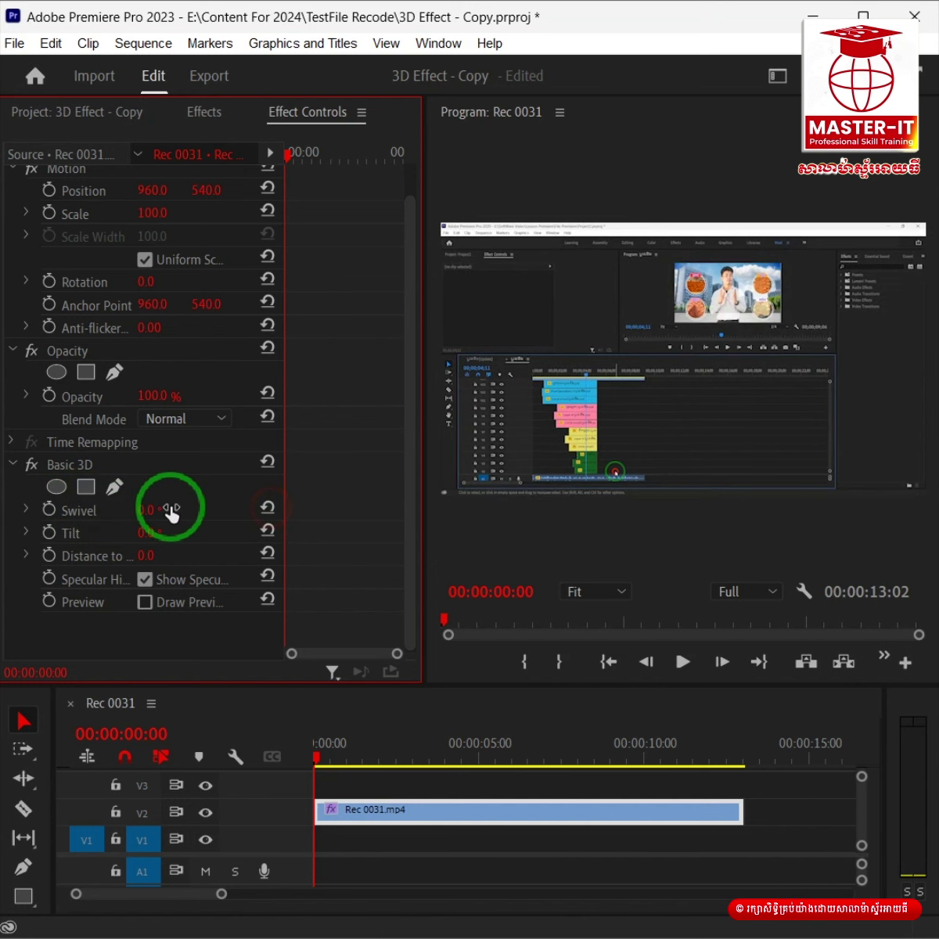
pyautogui.click(117, 510)
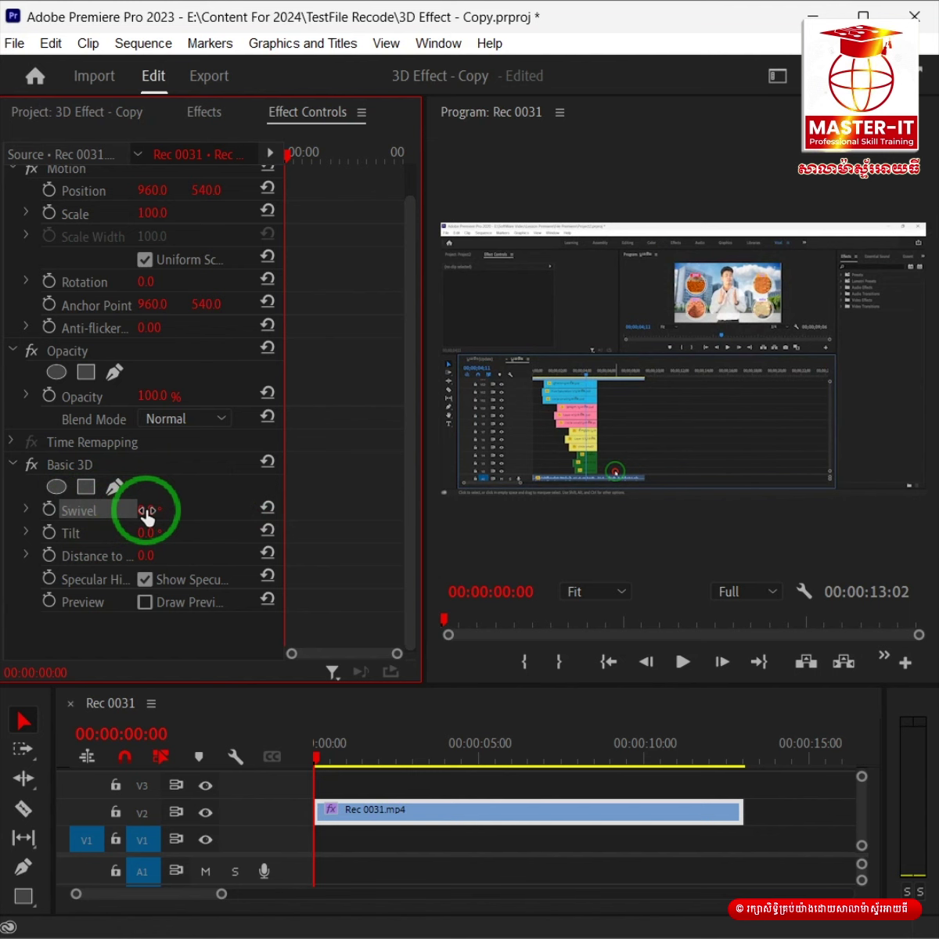
pyautogui.moveTo(145, 510)
pyautogui.mouseDown()
pyautogui.moveTo(133, 517)
pyautogui.moveTo(148, 532)
pyautogui.moveTo(176, 510)
pyautogui.mouseUp()
pyautogui.click(145, 579)
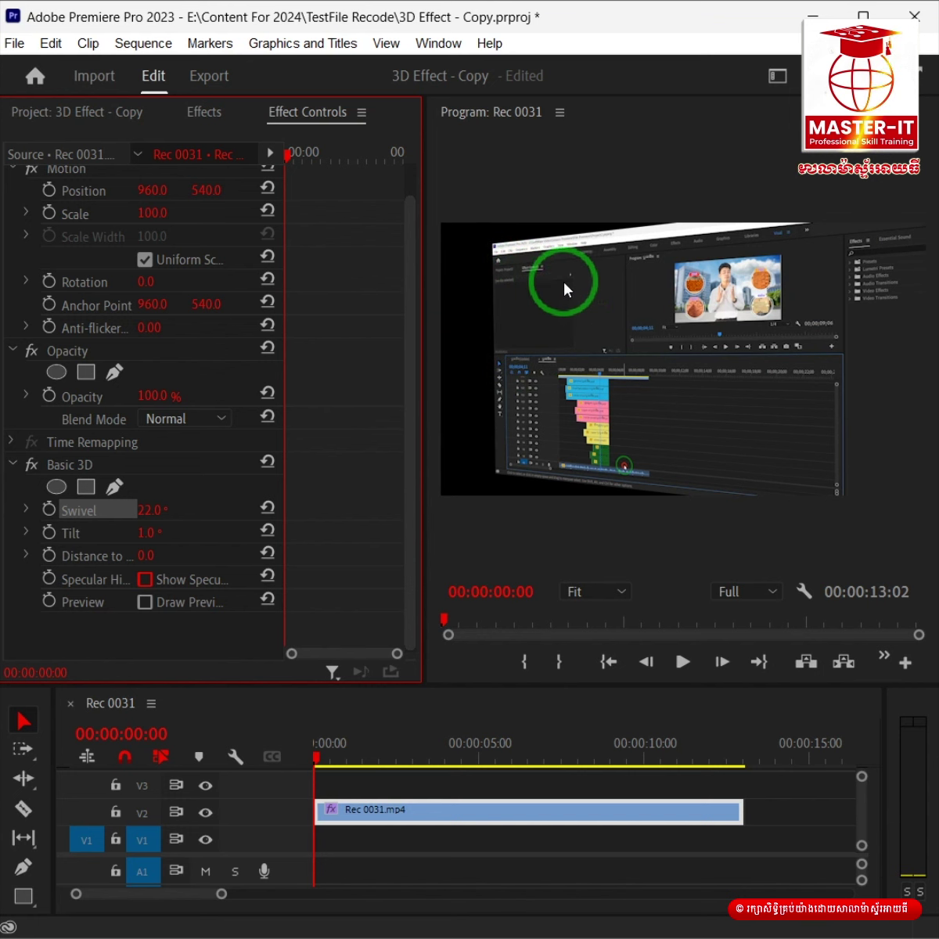
pyautogui.click(47, 111)
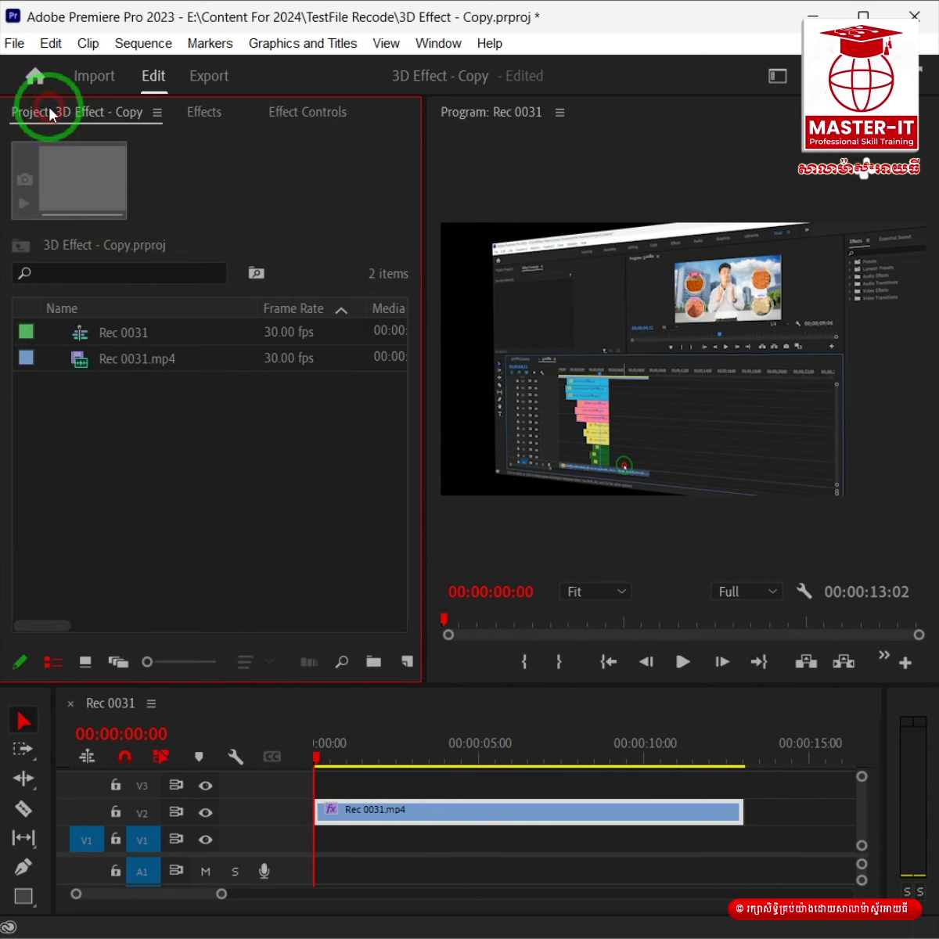
# Step: Create a 1920×1080 Color Matte using dark grey 232323 sampled with the eyedropper
pyautogui.click(402, 665)
pyautogui.click(458, 832)
pyautogui.moveTo(420, 380); pyautogui.dragTo(365, 290)
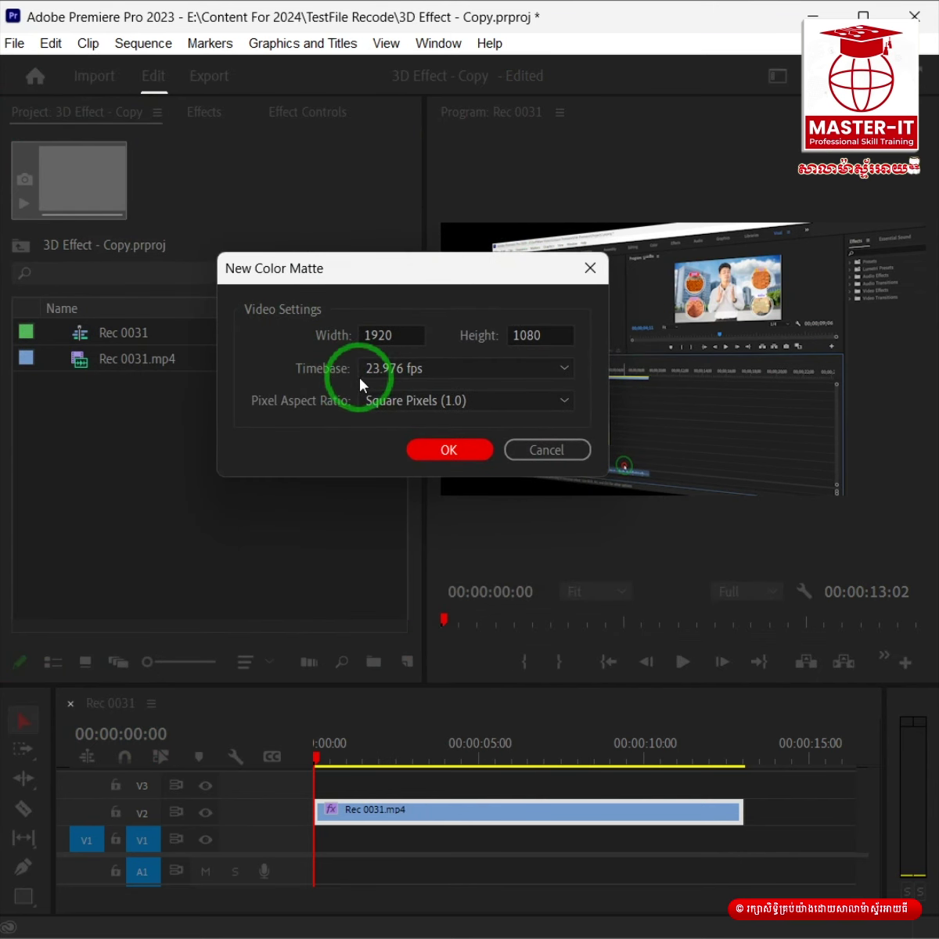
pyautogui.click(466, 456)
pyautogui.moveTo(474, 431)
pyautogui.mouseDown()
pyautogui.moveTo(387, 411)
pyautogui.moveTo(458, 409)
pyautogui.mouseUp()
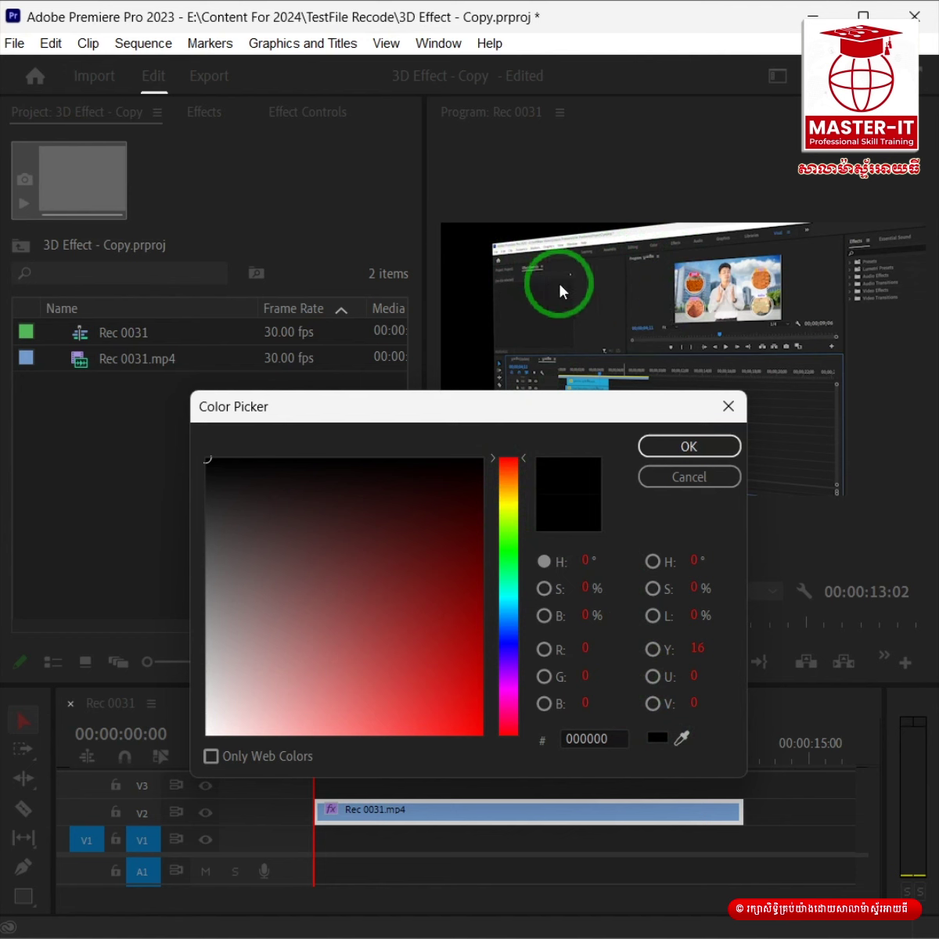
pyautogui.click(679, 739)
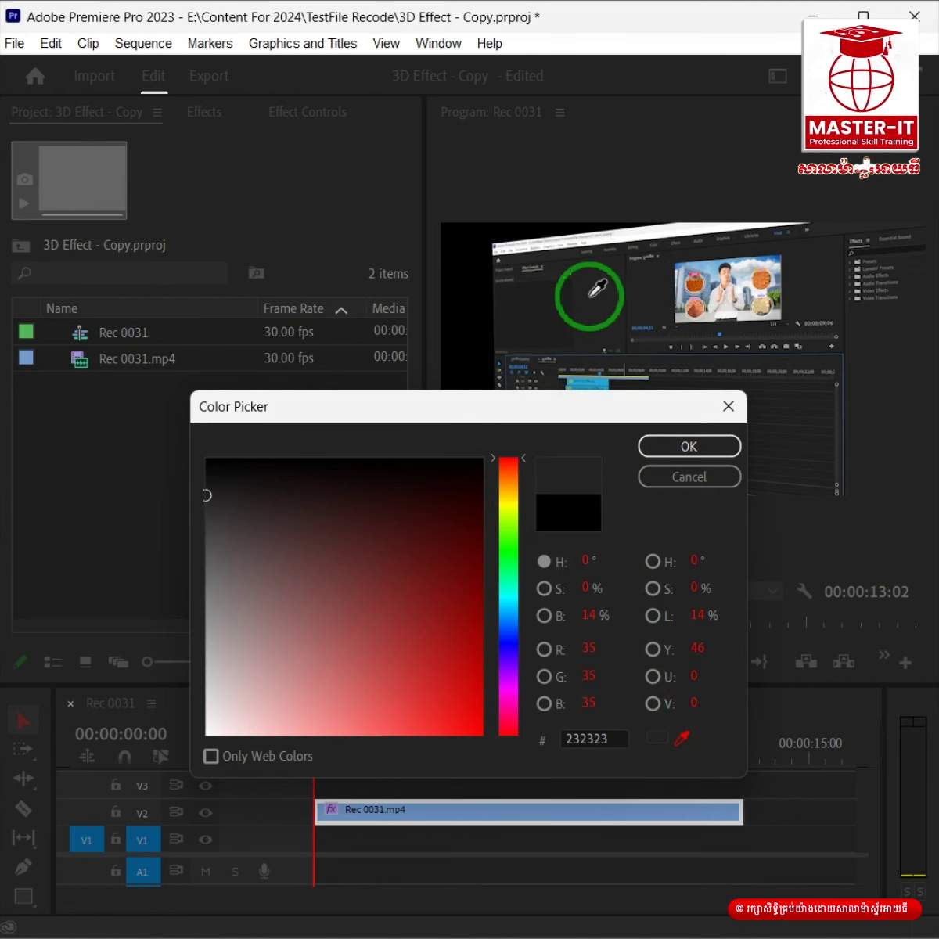
pyautogui.click(689, 449)
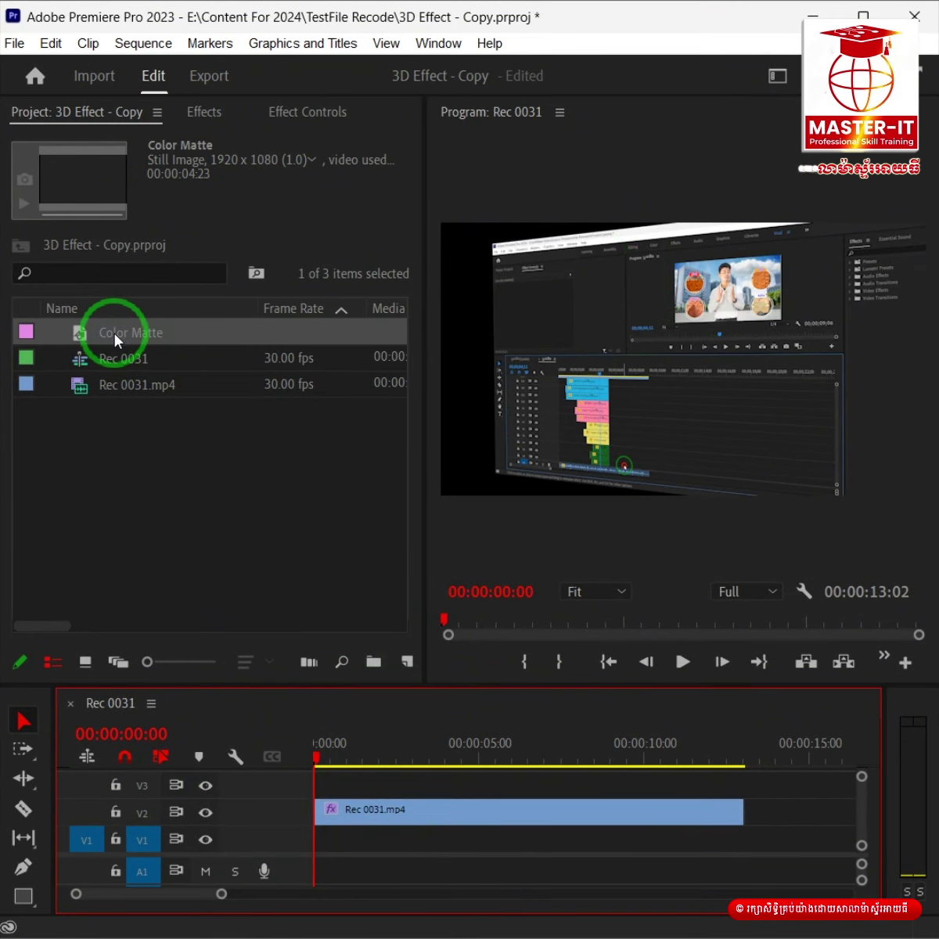
# Step: Put the Color Matte on V1 spanning Rec 0031.mp4, and reset its Basic 3D Swivel to 0°
pyautogui.moveTo(115, 337); pyautogui.dragTo(370, 847)
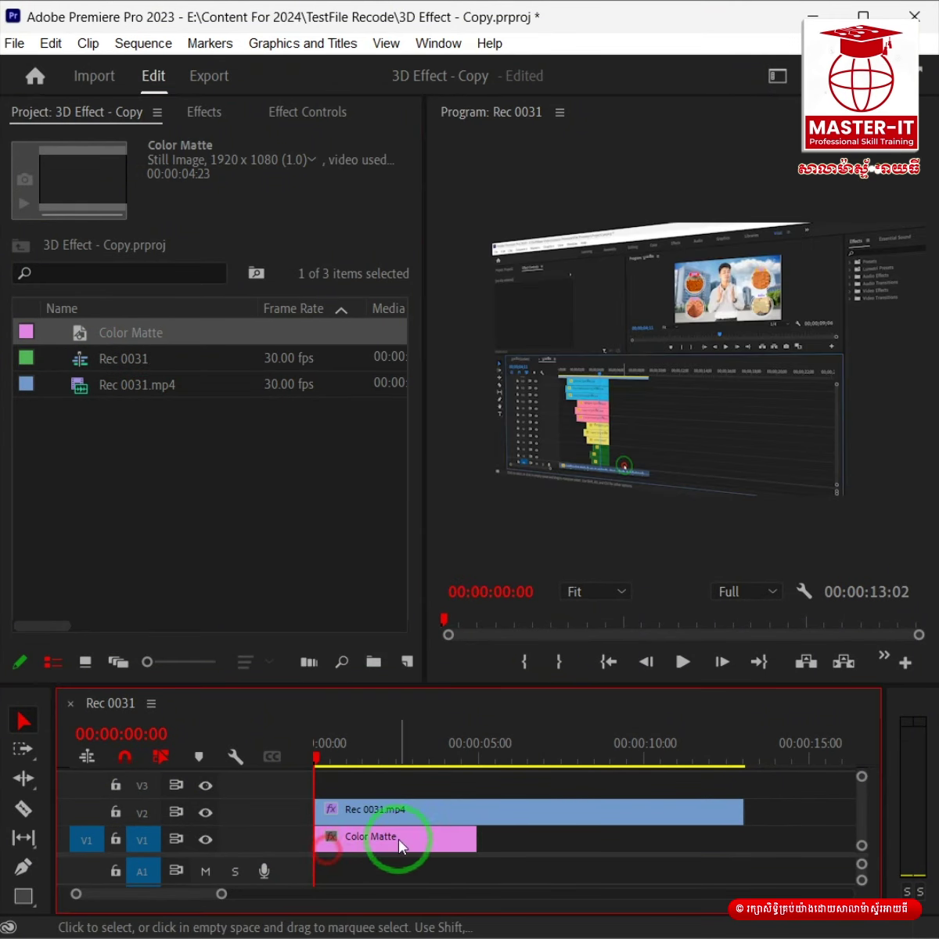
pyautogui.moveTo(474, 838); pyautogui.dragTo(741, 860)
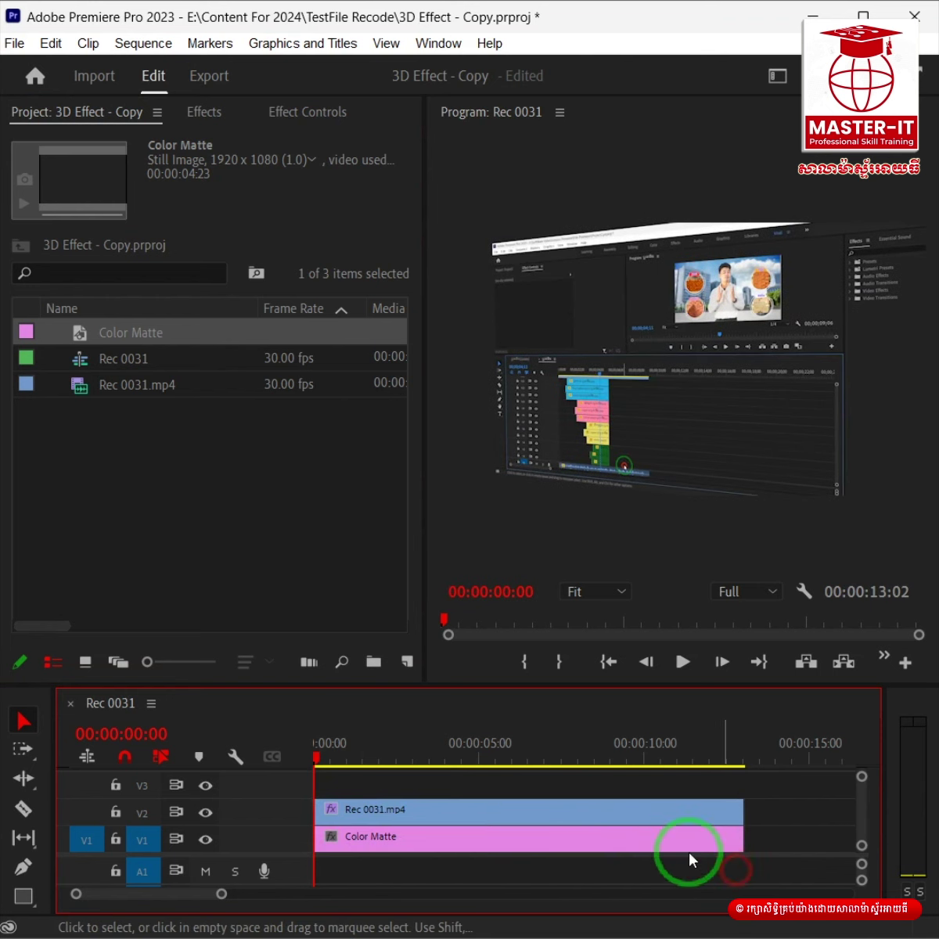
pyautogui.click(501, 805)
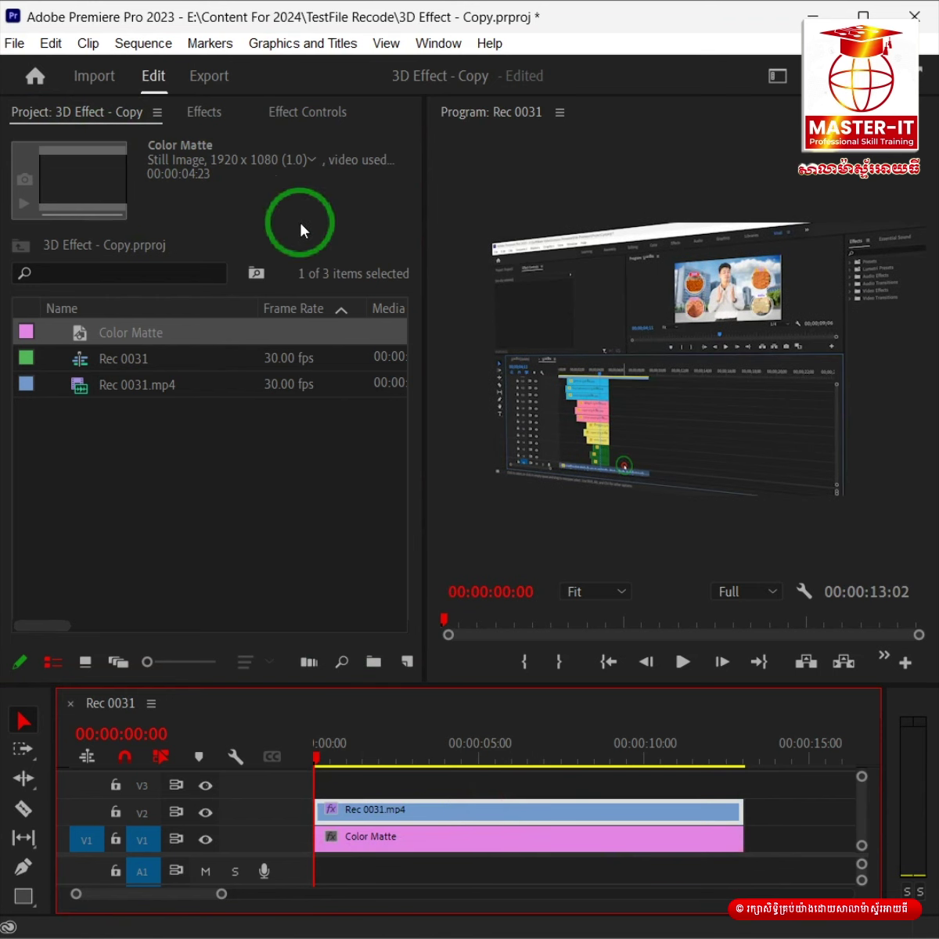
pyautogui.click(213, 114)
pyautogui.click(305, 114)
pyautogui.click(267, 540)
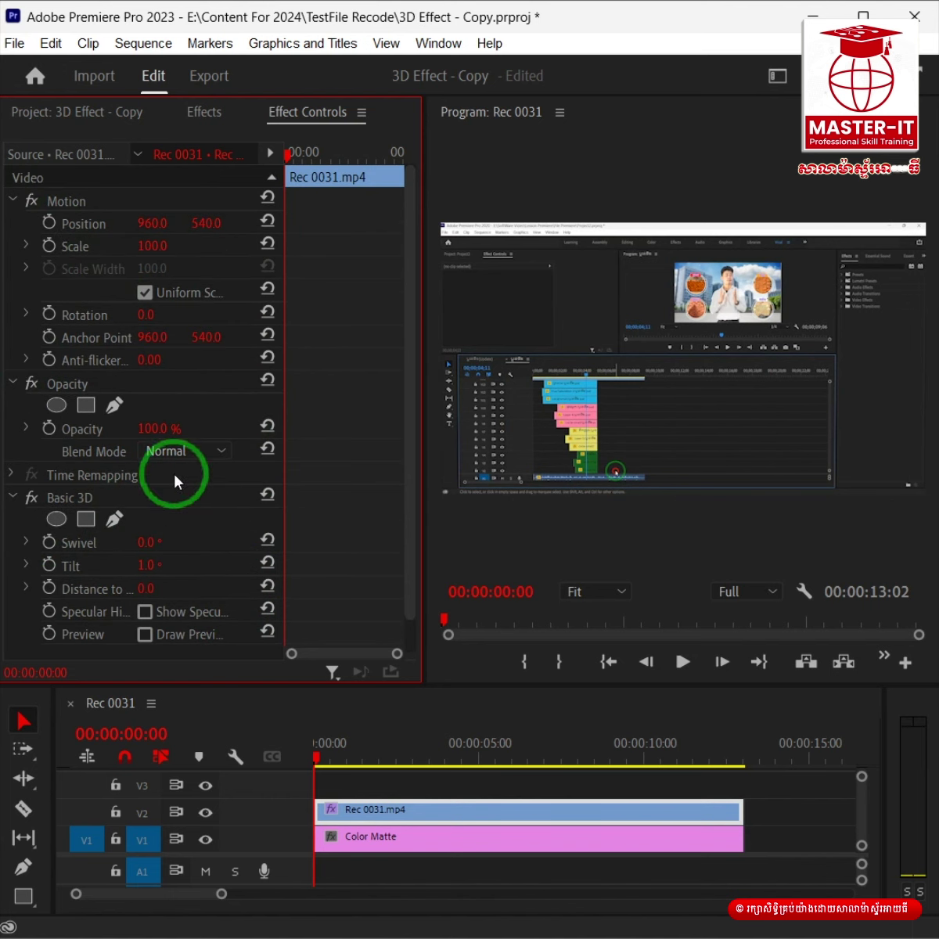
# Step: Turn on keyframing for Position, Scale, Tilt and Distance to Image on Rec 0031.mp4
pyautogui.click(48, 223)
pyautogui.click(48, 246)
pyautogui.scroll(-1, 89, 450)
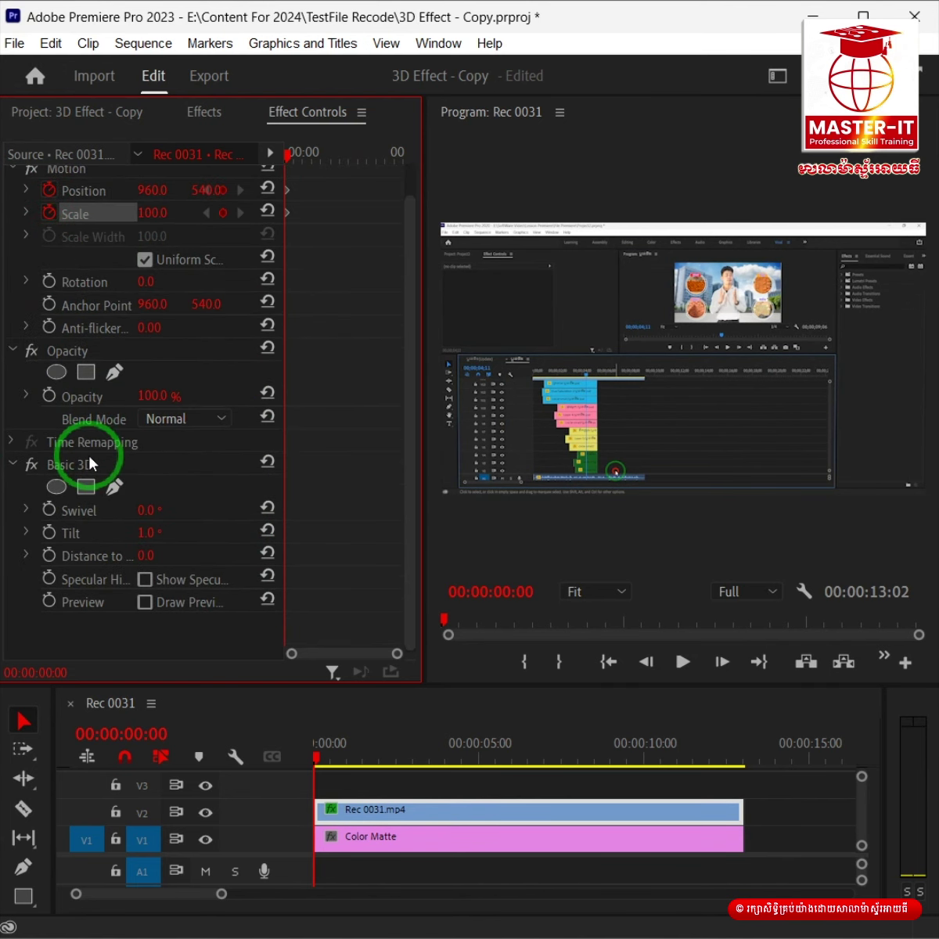
pyautogui.click(49, 532)
pyautogui.click(49, 555)
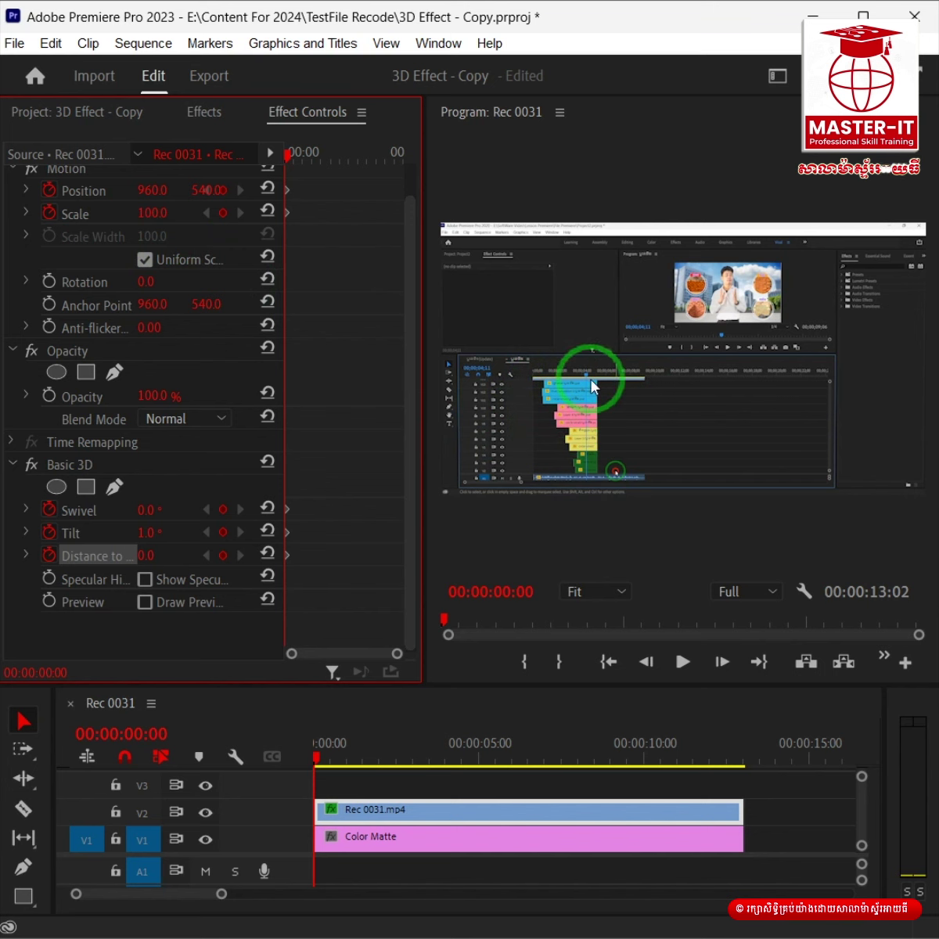
# Step: Set starting values Scale 155, a shifted Position, Swivel 38° and Tilt -19°
pyautogui.moveTo(149, 213); pyautogui.dragTo(220, 215)
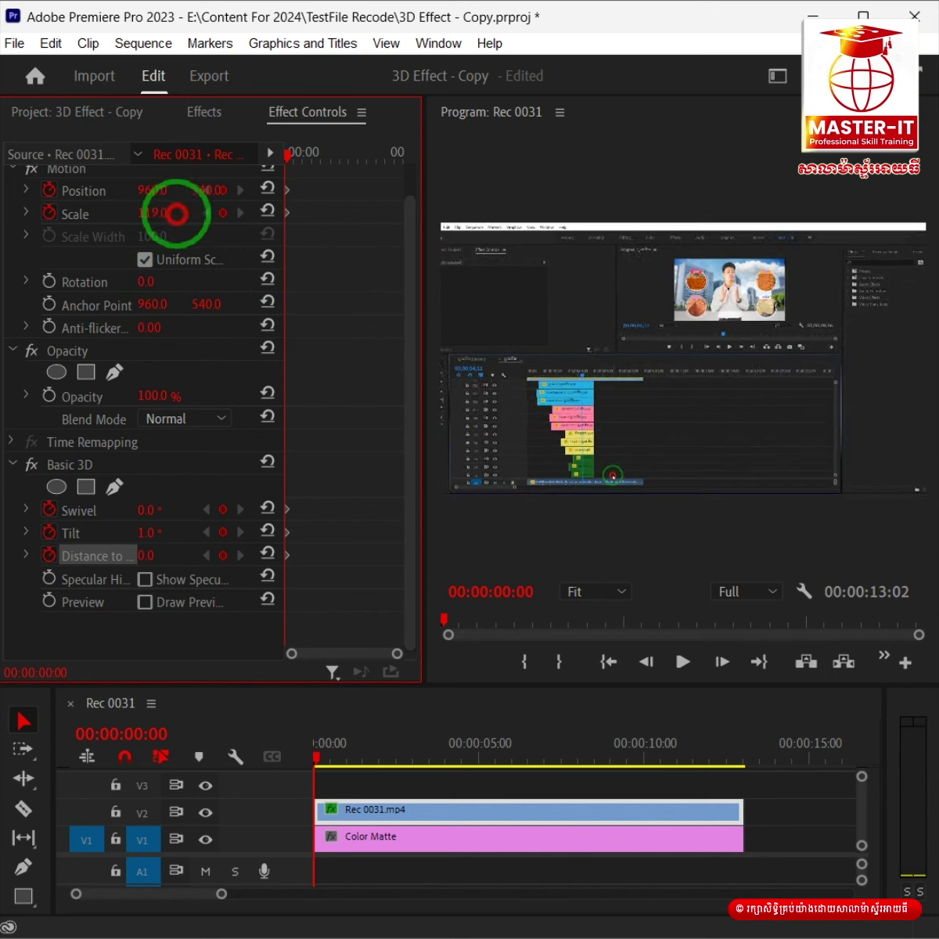
pyautogui.moveTo(151, 192); pyautogui.dragTo(253, 204)
pyautogui.click(162, 187)
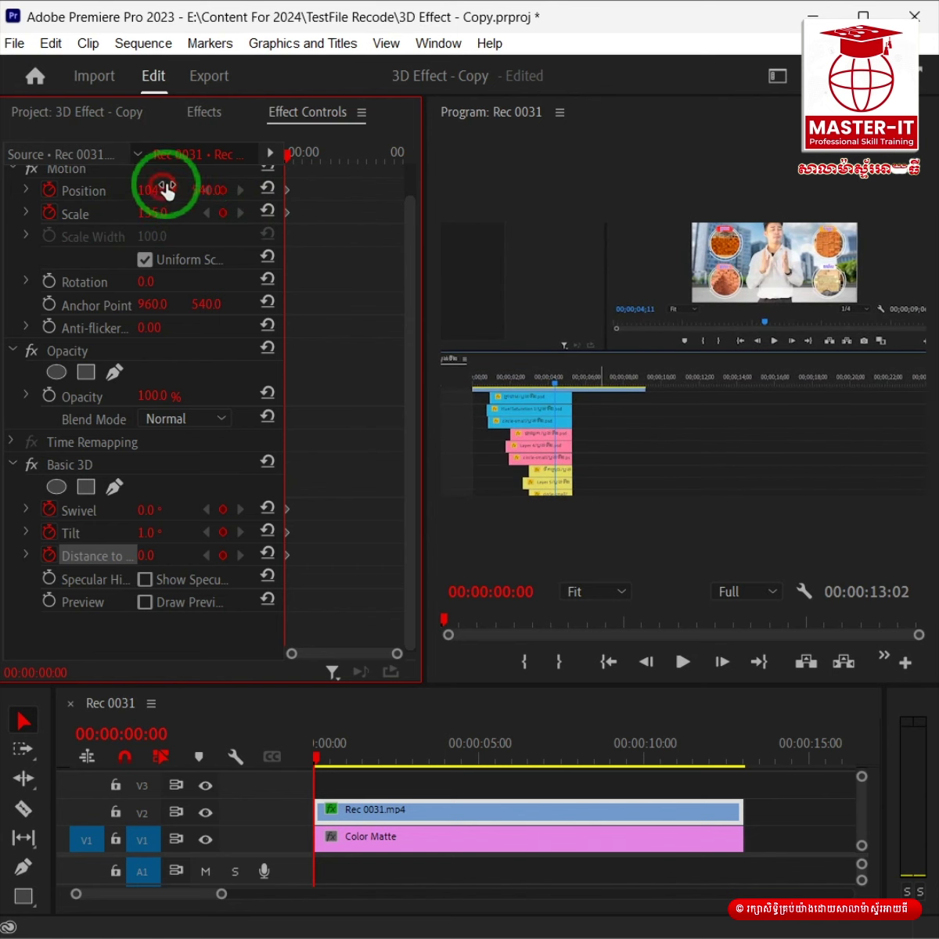
pyautogui.moveTo(142, 188); pyautogui.dragTo(90, 199)
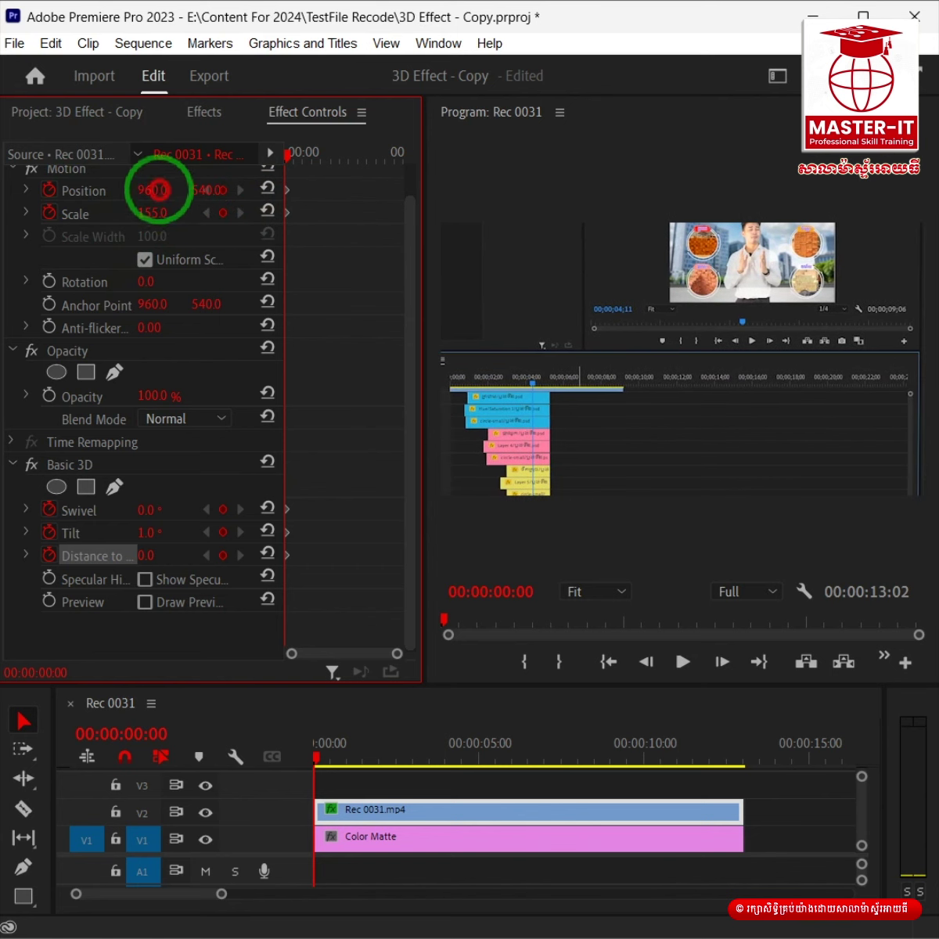
pyautogui.moveTo(188, 190); pyautogui.dragTo(4, 231)
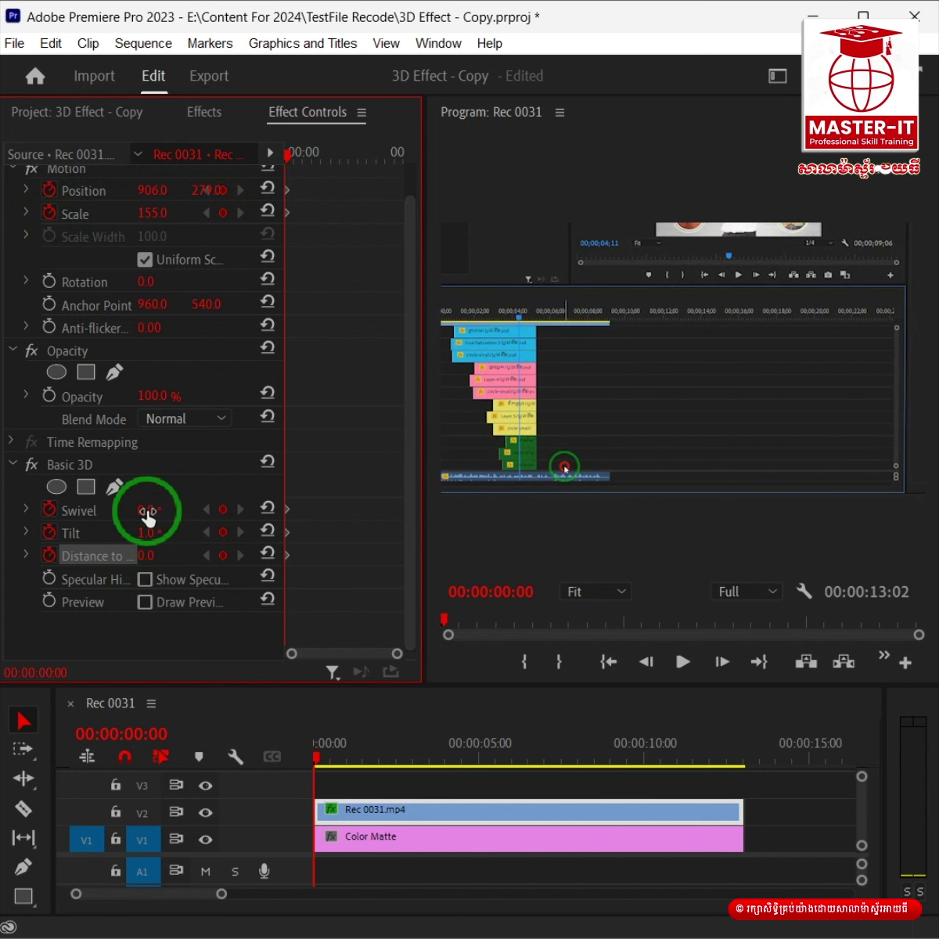
pyautogui.moveTo(148, 512); pyautogui.dragTo(199, 513)
pyautogui.moveTo(144, 533)
pyautogui.mouseDown()
pyautogui.moveTo(122, 537)
pyautogui.moveTo(133, 556)
pyautogui.mouseUp()
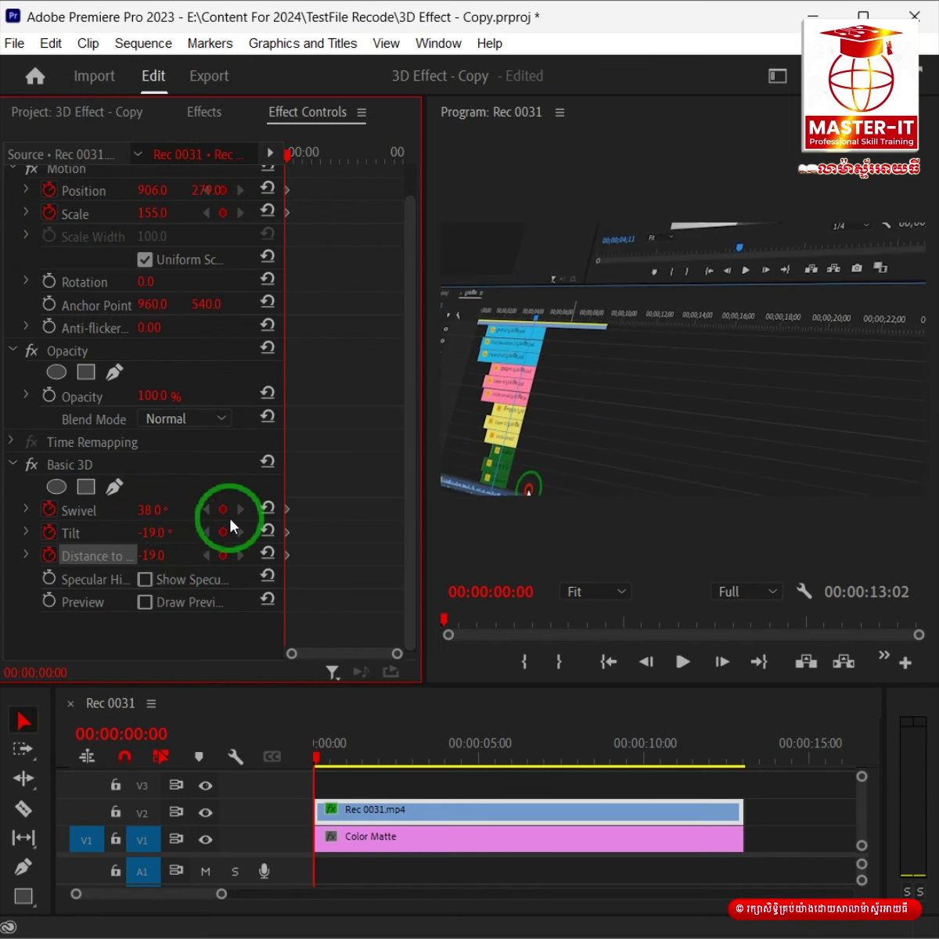
pyautogui.click(310, 772)
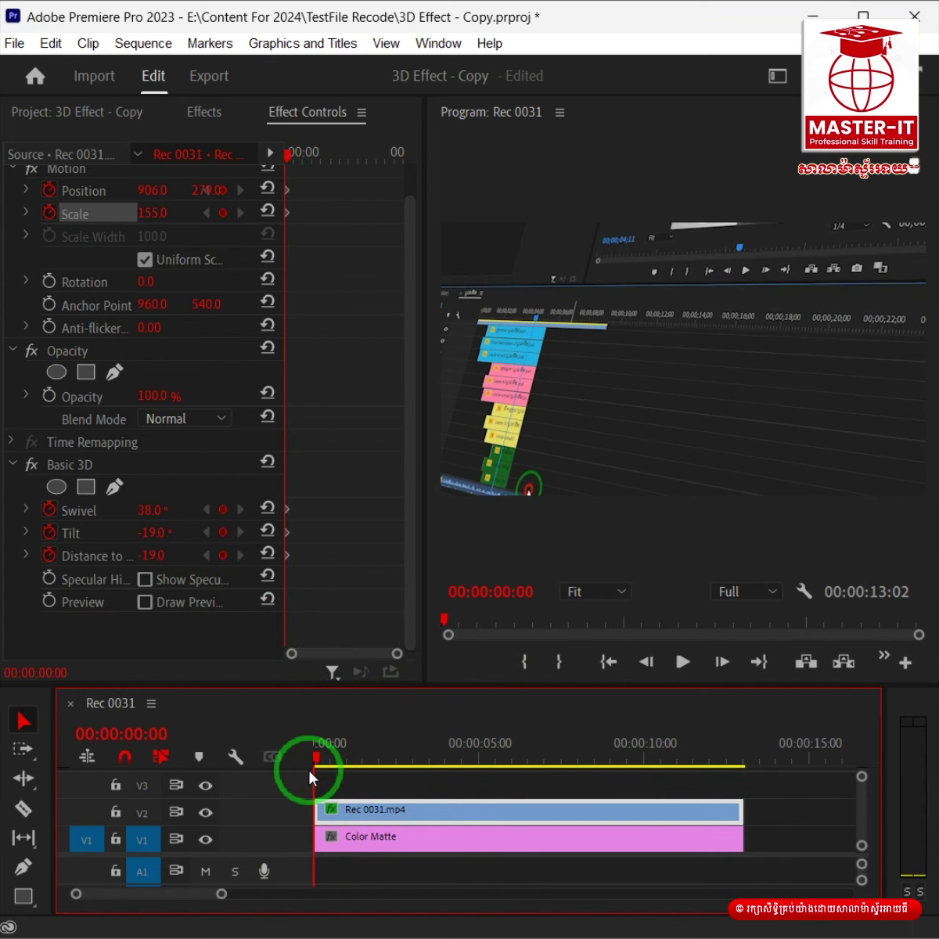
pyautogui.moveTo(310, 774); pyautogui.dragTo(727, 781)
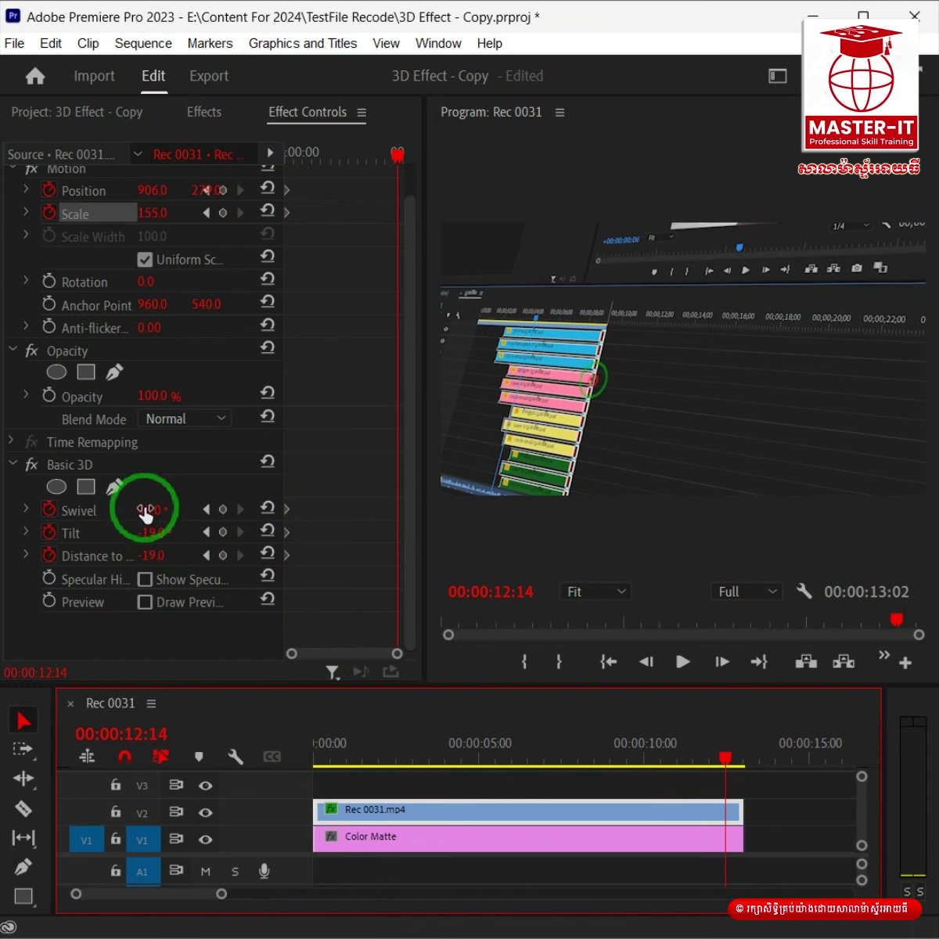
# Step: At about 12:14, key Swivel 24°, Tilt -11°, Distance -35 and Position x 1120
pyautogui.moveTo(148, 509); pyautogui.dragTo(133, 513)
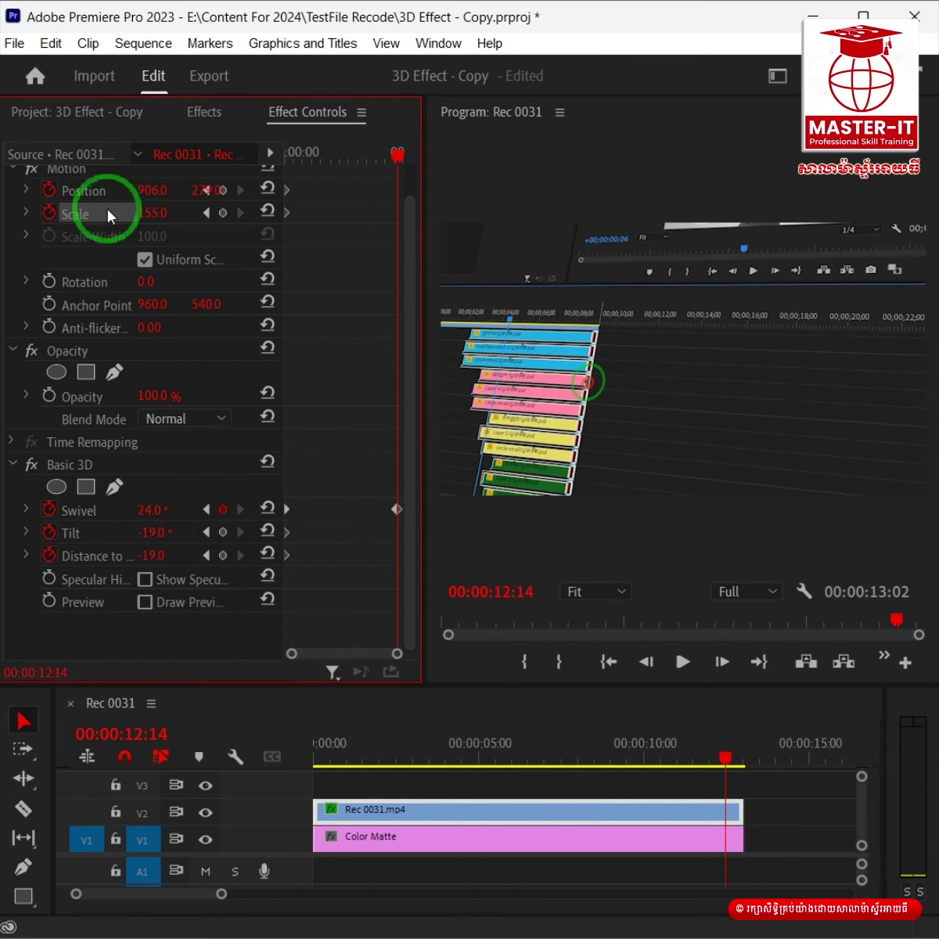
pyautogui.moveTo(146, 187); pyautogui.dragTo(396, 225)
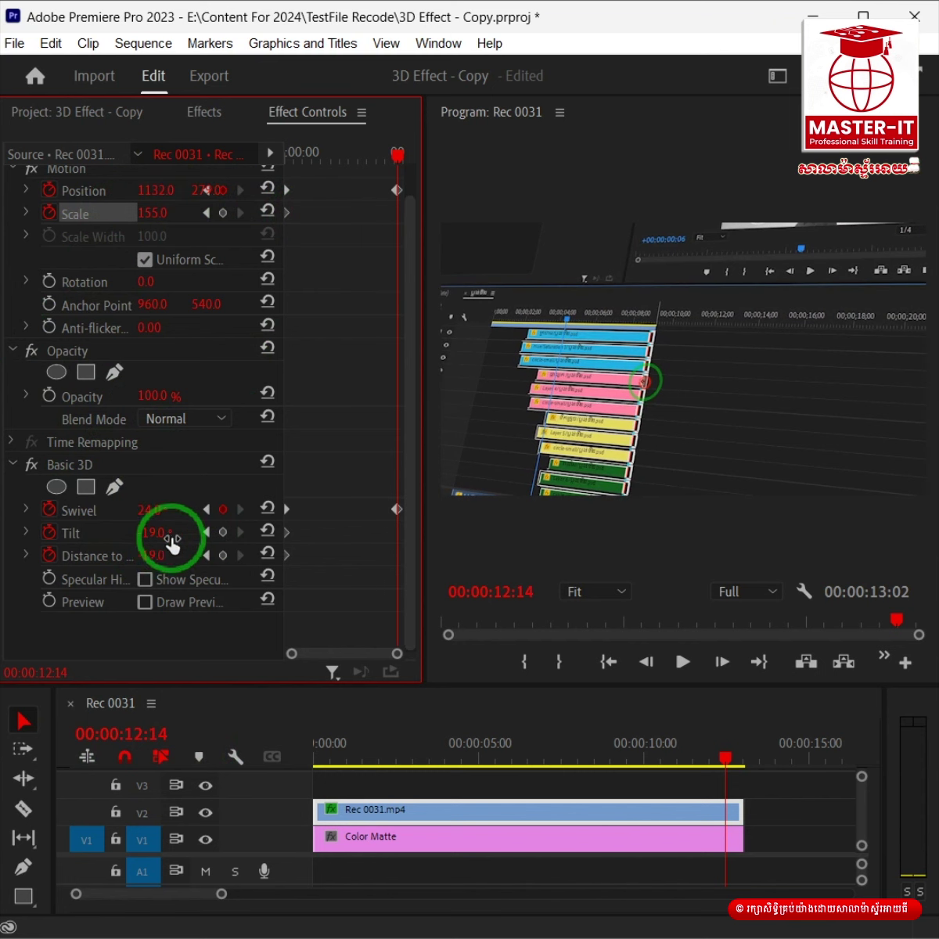
pyautogui.moveTo(164, 542)
pyautogui.mouseDown()
pyautogui.moveTo(155, 540)
pyautogui.moveTo(150, 558)
pyautogui.mouseUp()
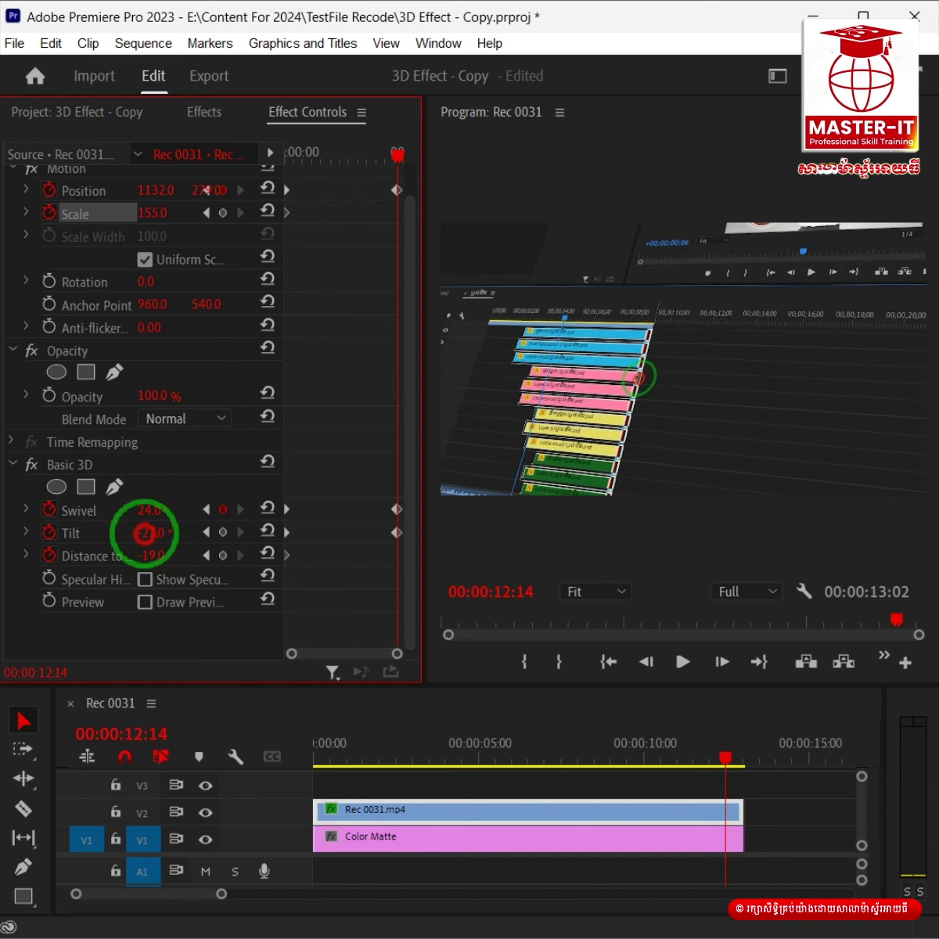
pyautogui.moveTo(152, 557); pyautogui.dragTo(181, 563)
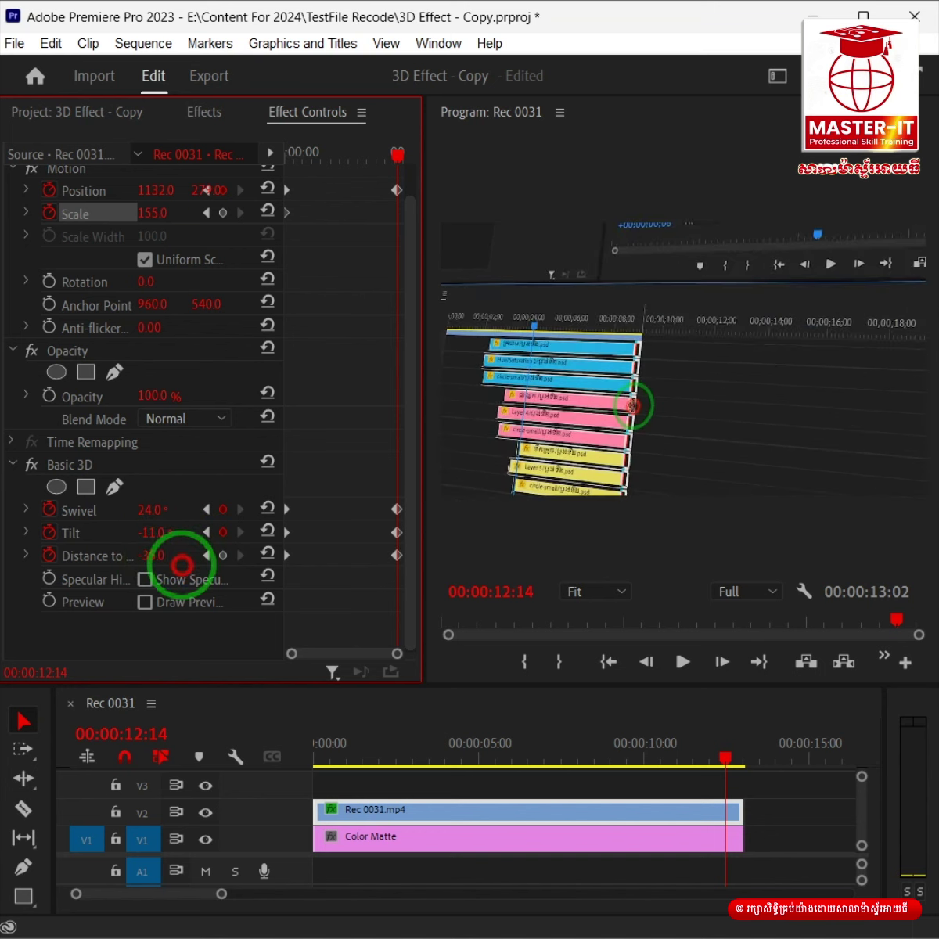
pyautogui.moveTo(151, 190); pyautogui.dragTo(145, 190)
pyautogui.moveTo(203, 190)
pyautogui.mouseDown()
pyautogui.moveTo(86, 203)
pyautogui.moveTo(237, 184)
pyautogui.mouseUp()
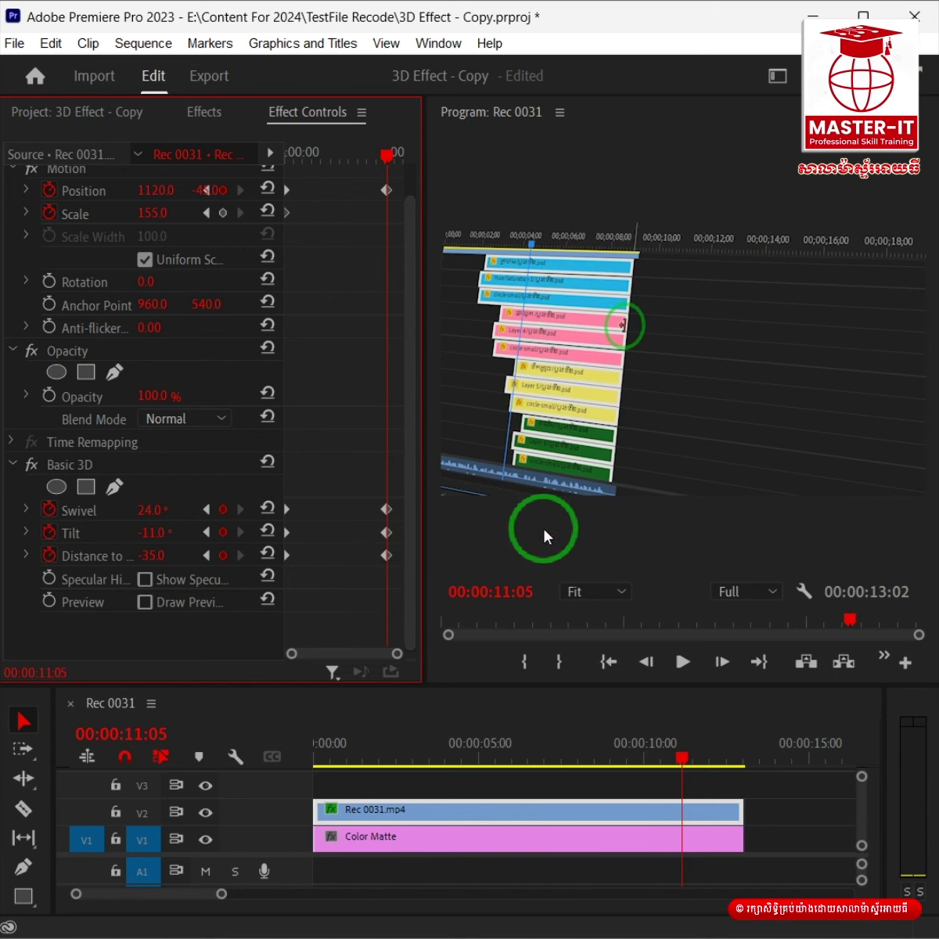
# Step: Maximize the Program Monitor and play Rec 0031's 3D swivel animation from the beginning
pyautogui.press('`')
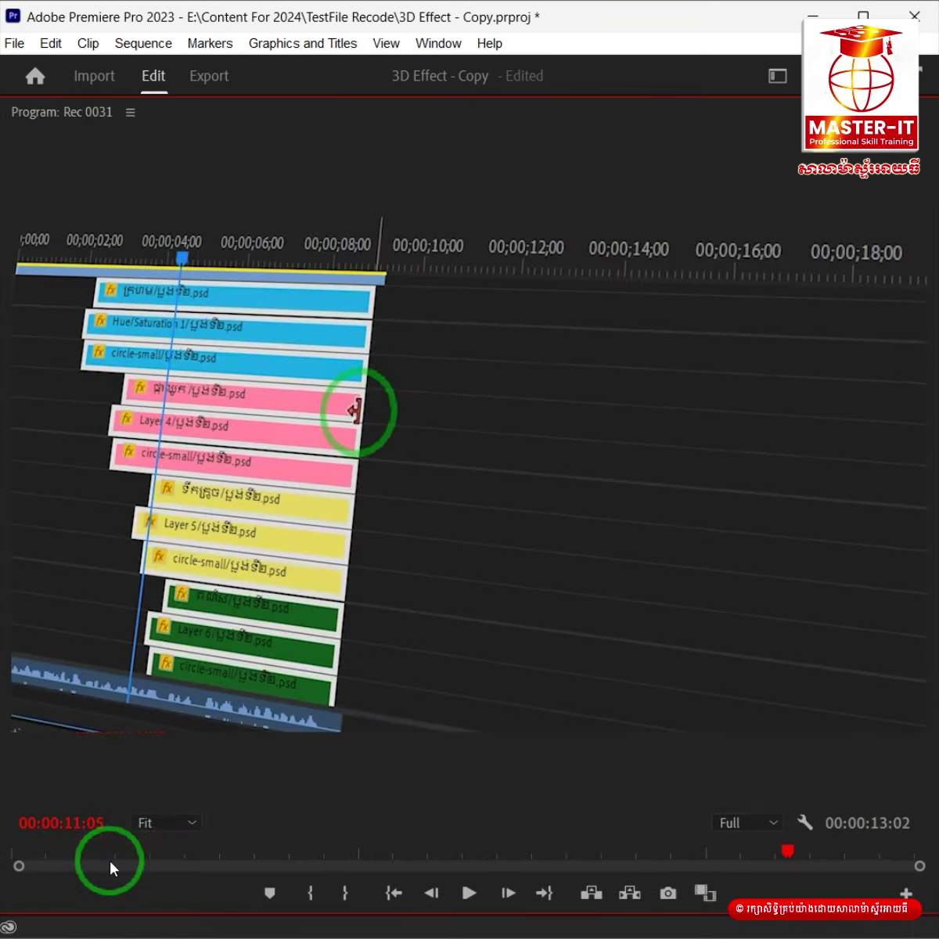
pyautogui.click(9, 866)
pyautogui.press('space')
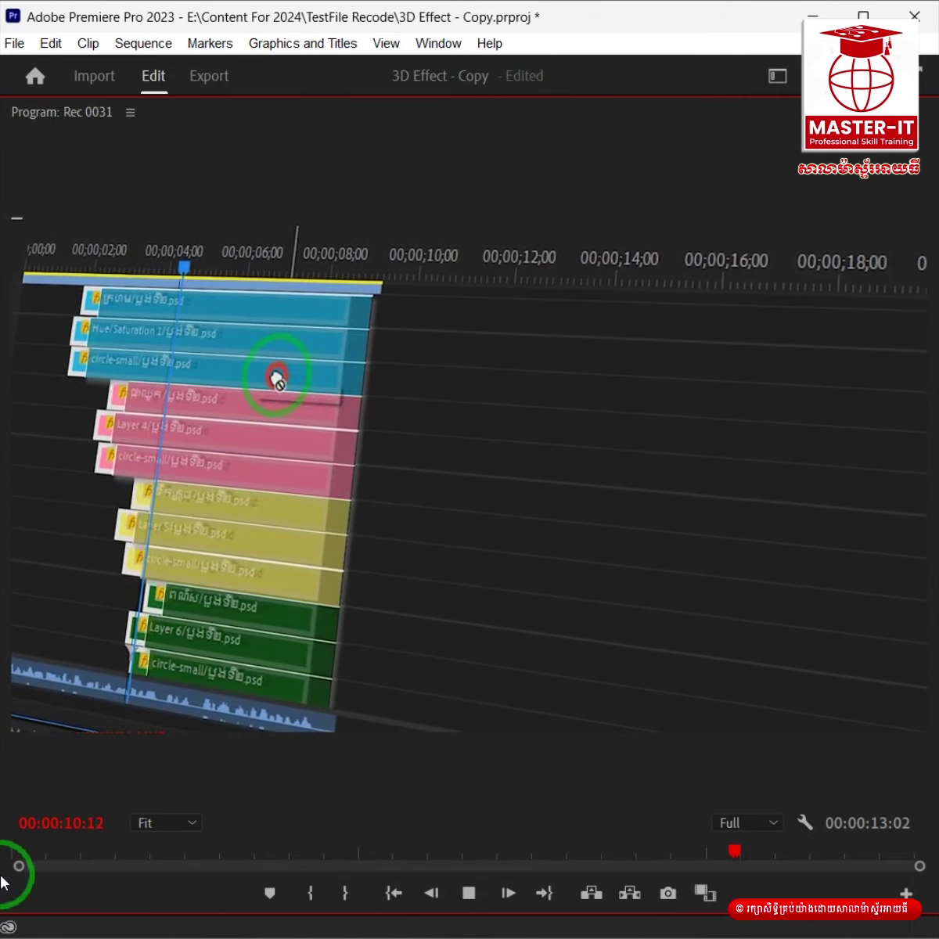
pyautogui.press('space')
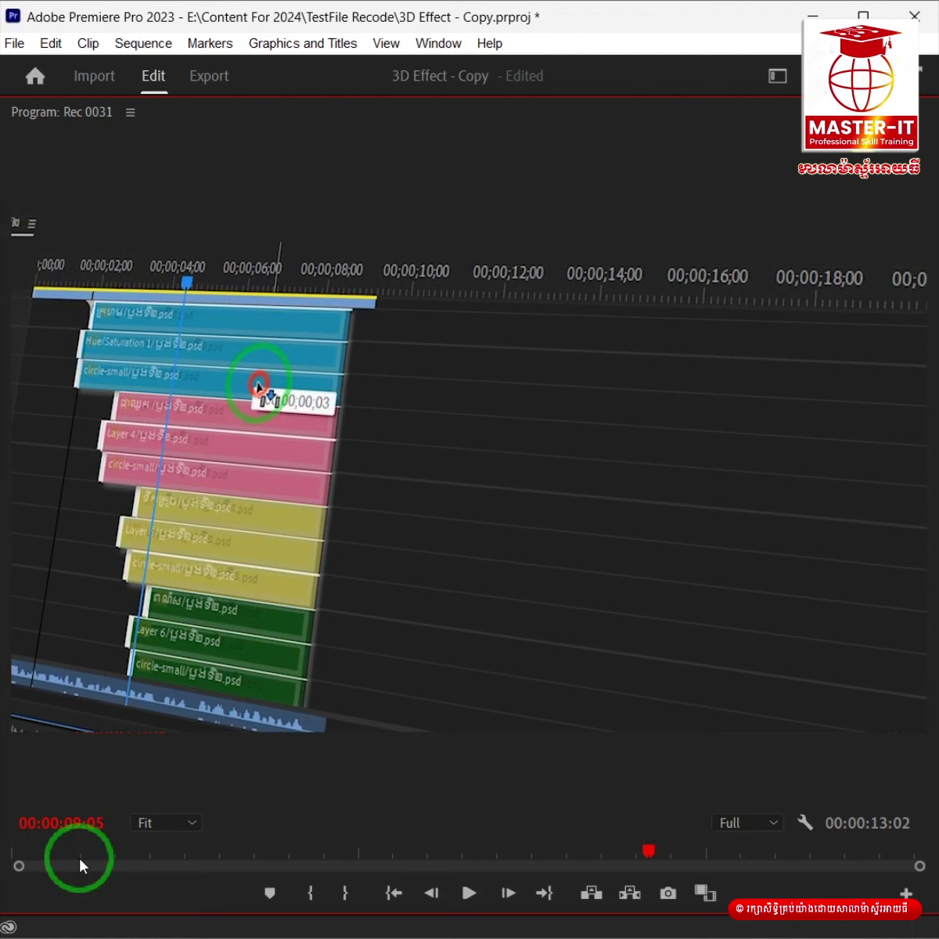